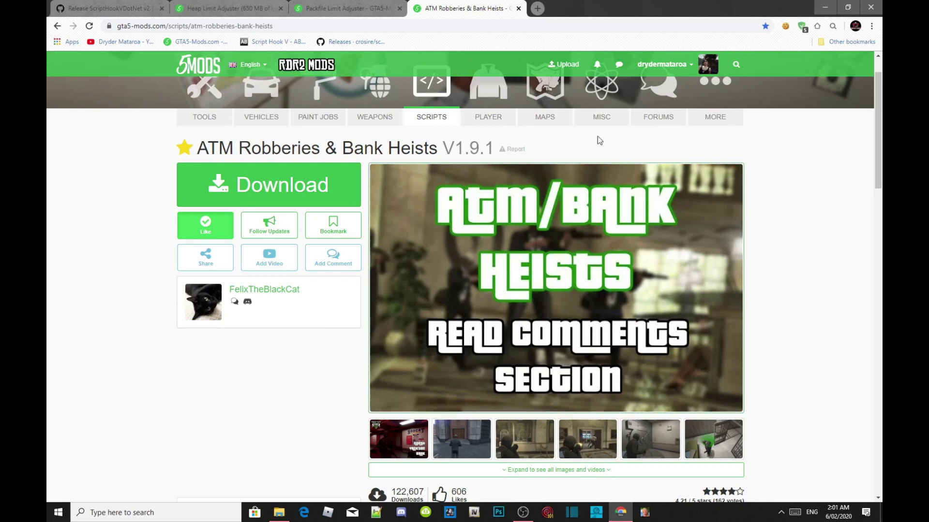
click(346, 7)
click(247, 5)
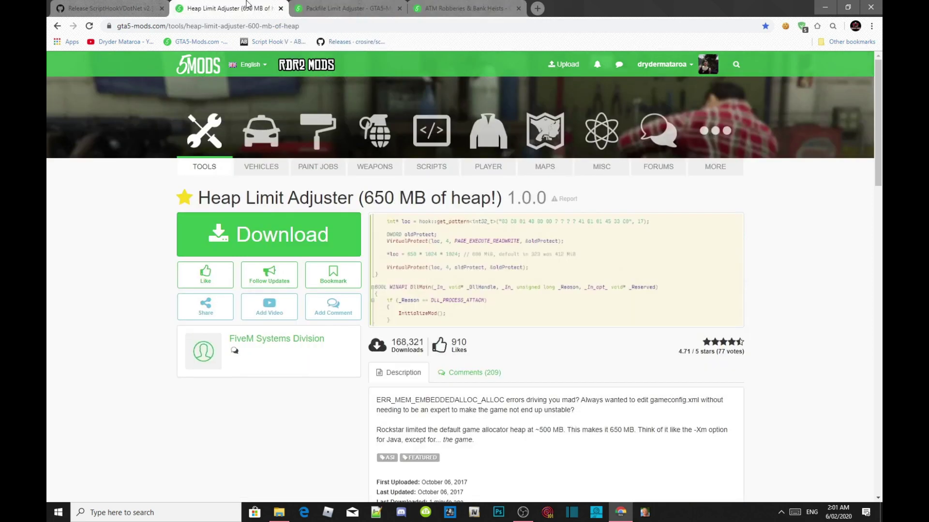
click(317, 5)
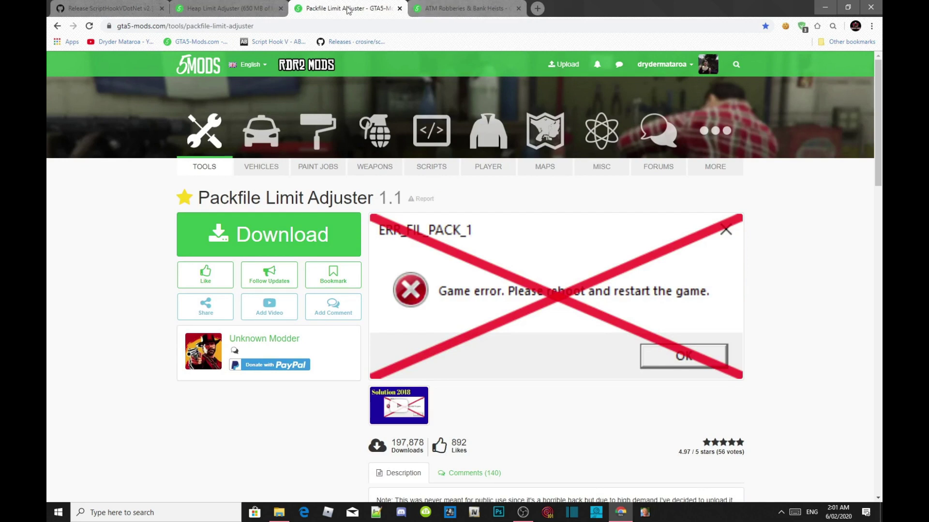
click(254, 4)
click(318, 5)
click(251, 6)
click(333, 4)
click(257, 6)
click(335, 6)
click(464, 8)
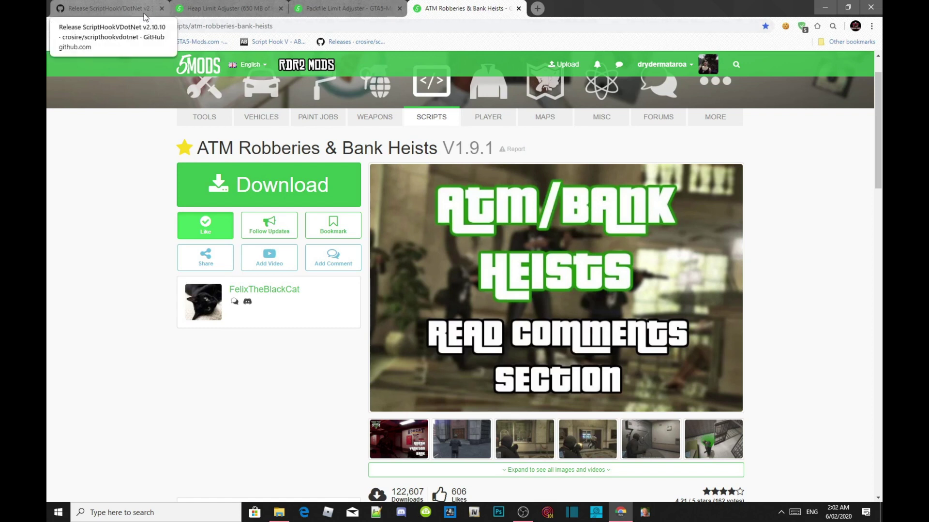
- Bring up the ScriptHookVDotNet v2.10.10 GitHub release page, with its .NET Framework 4.8 and Visual C++ 2019 notes
click(130, 12)
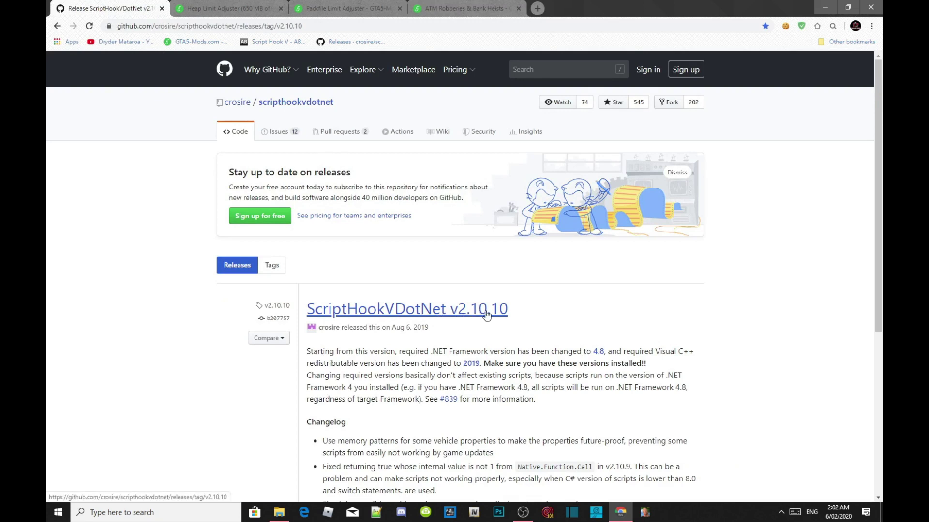
scroll(488, 316, down, 1)
key(ctrl+shift+Tab)
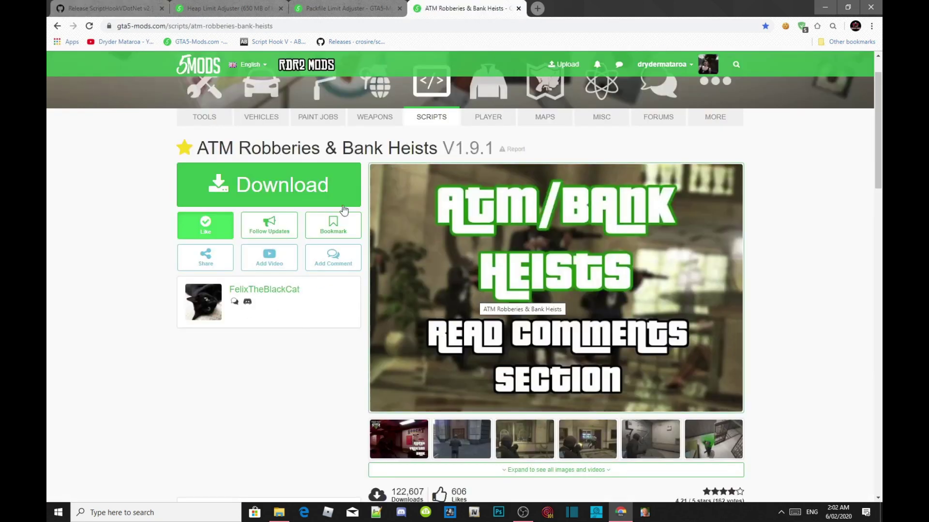
click(125, 10)
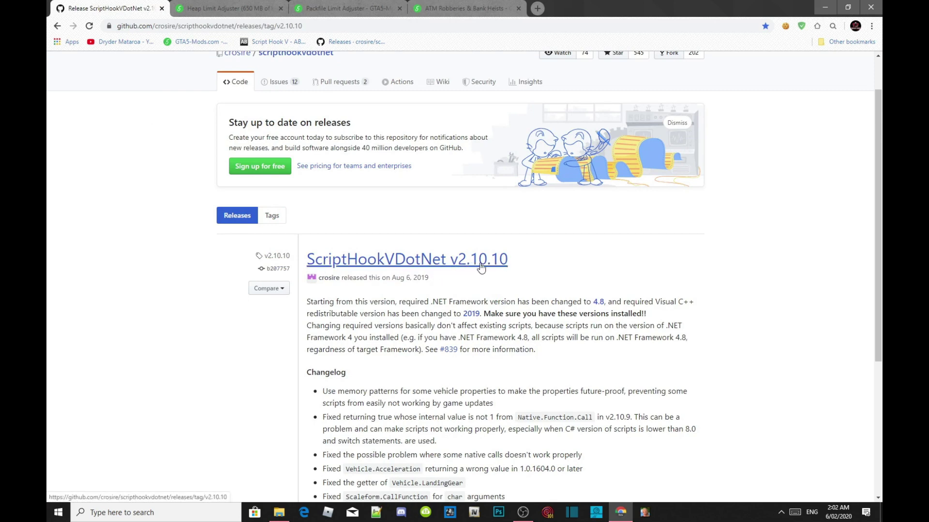
click(467, 5)
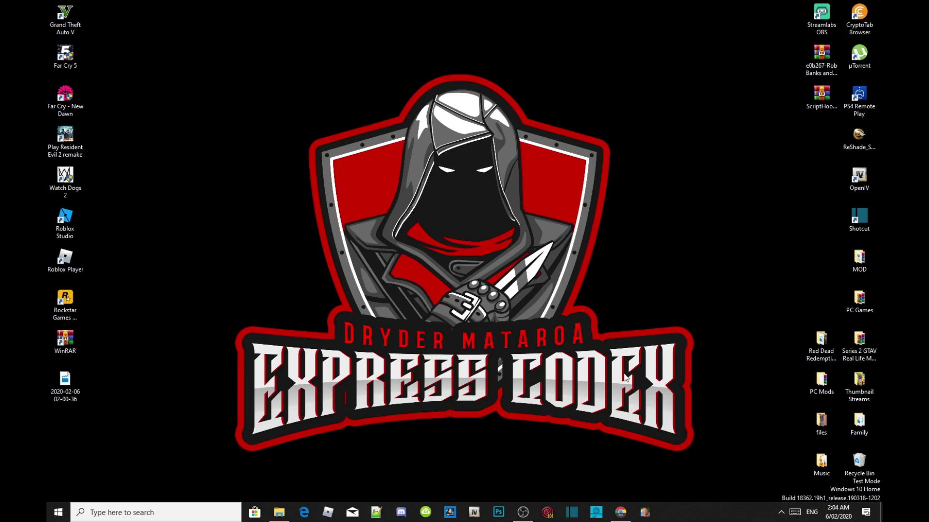
click(619, 512)
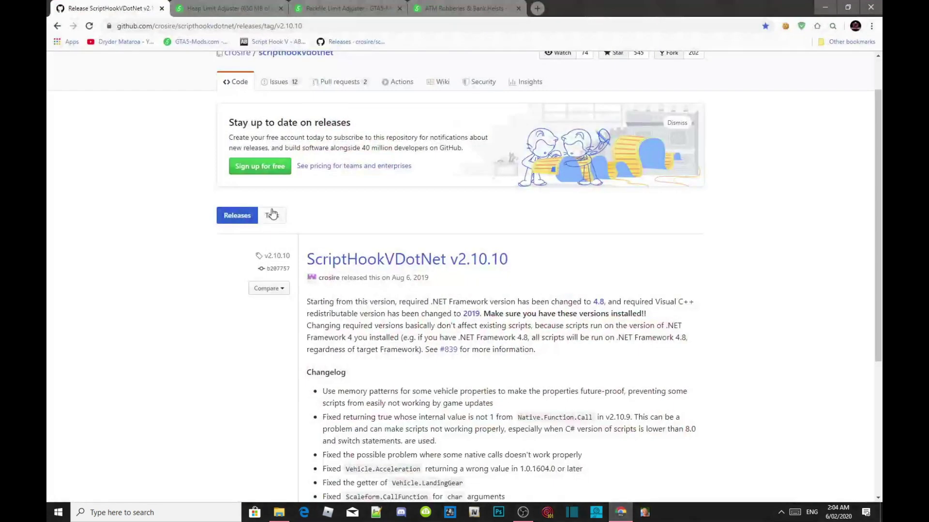
- Scroll down to the ScriptHookVDotNet.zip asset, then minimise Chrome to reveal the desktop
drag(507, 259, 304, 261)
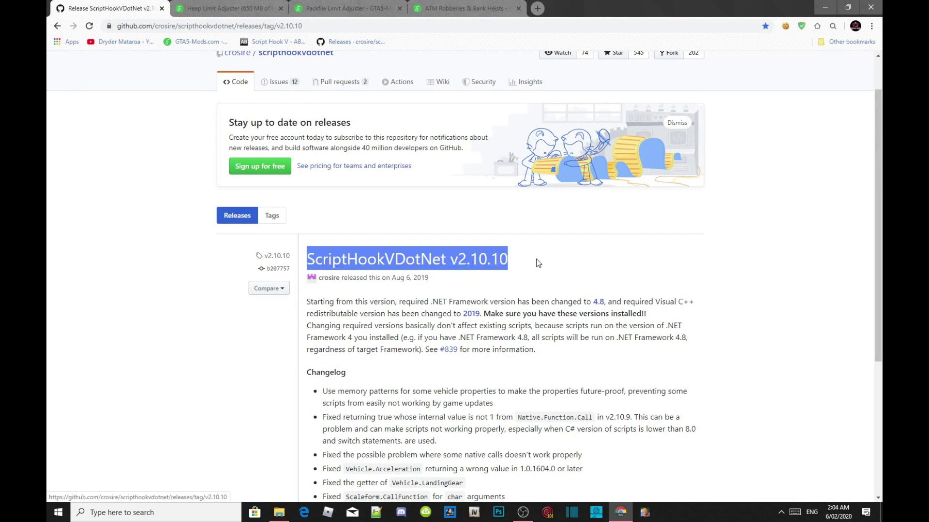
scroll(537, 261, down, 5)
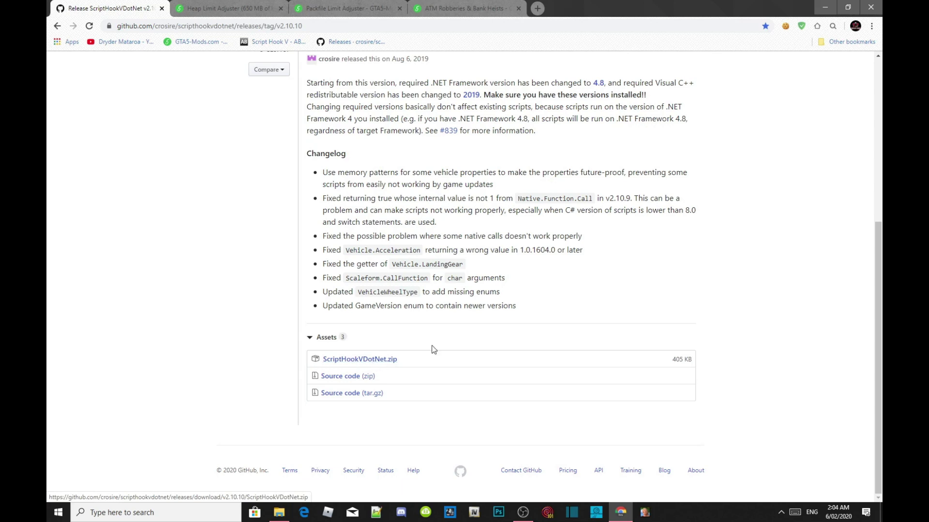
click(825, 7)
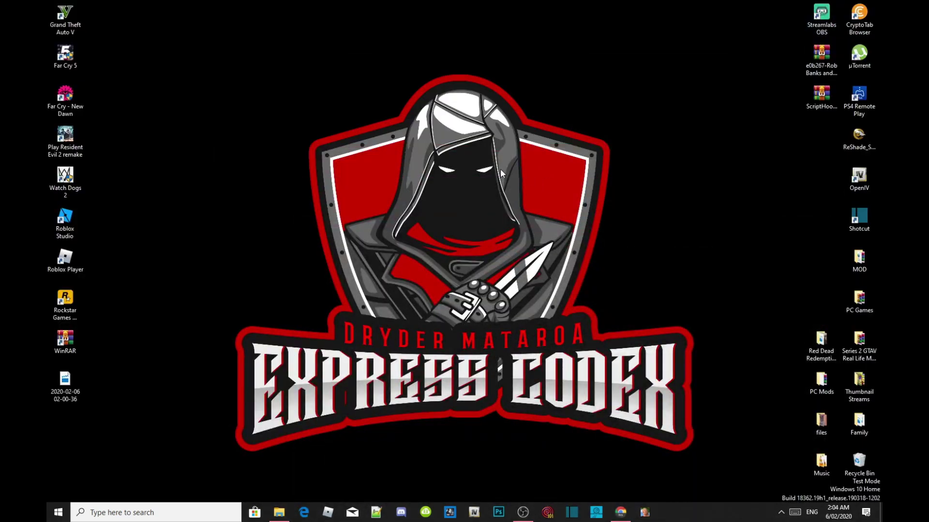
right_click(71, 19)
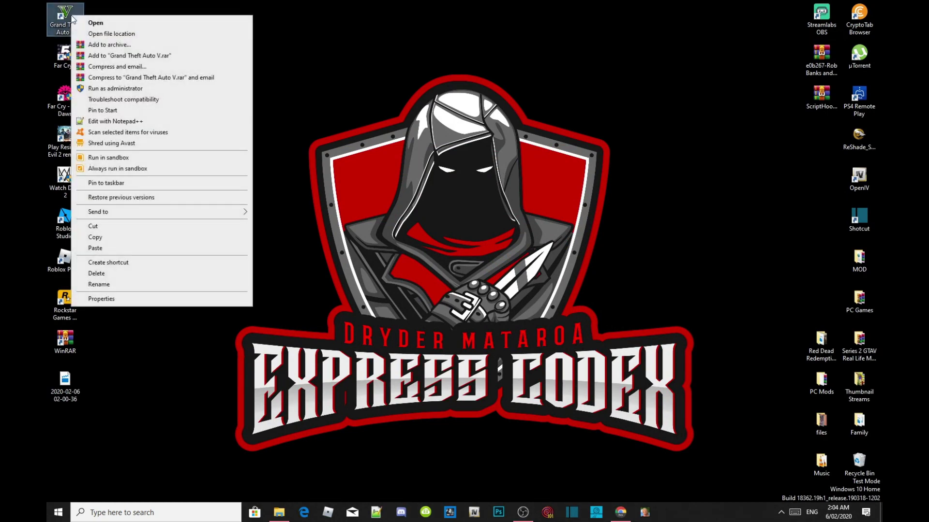
click(115, 32)
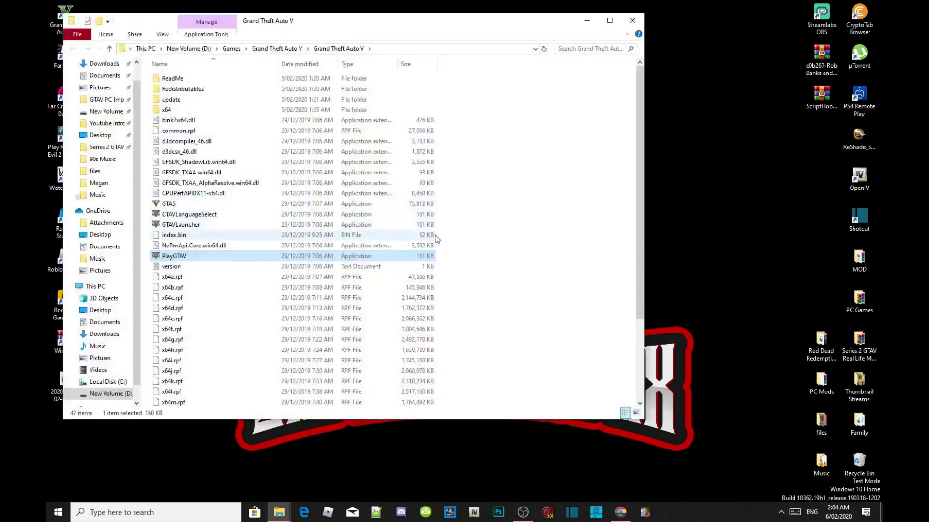
scroll(571, 164, down, 3)
scroll(570, 161, down, 1)
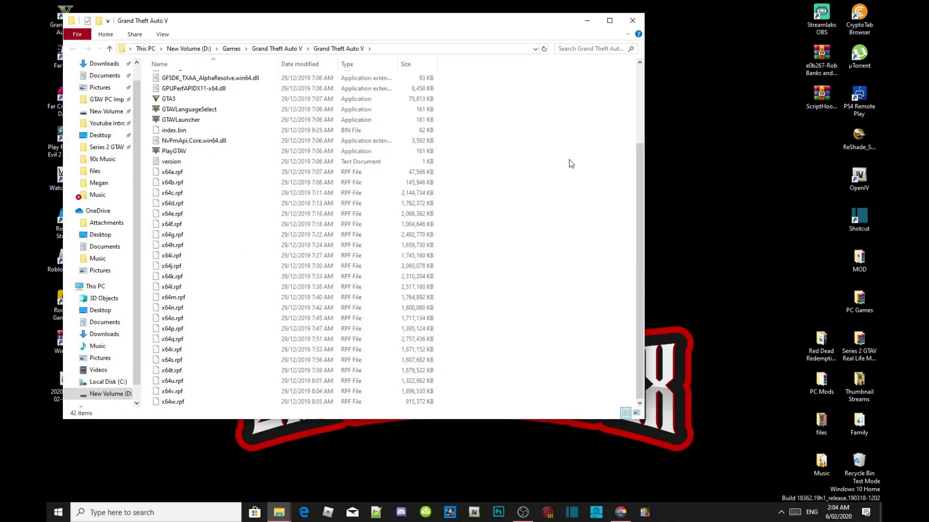
click(609, 21)
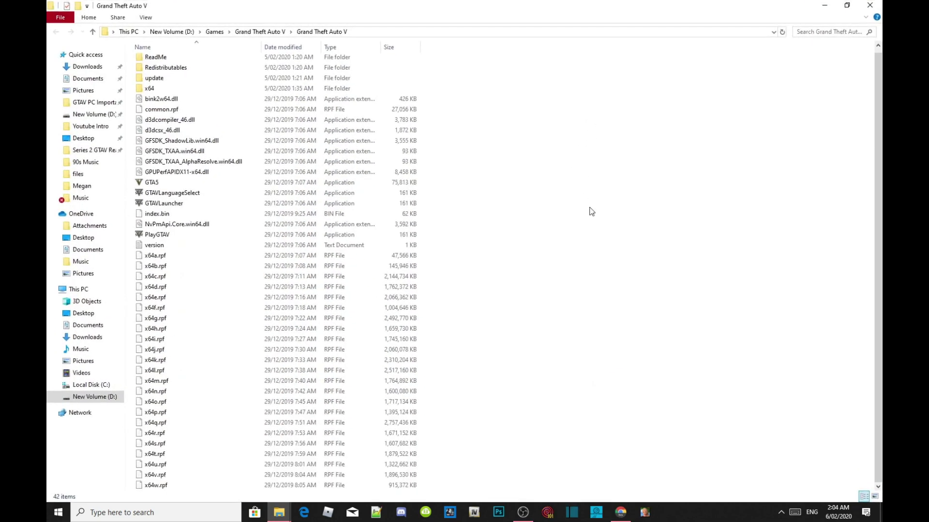
click(847, 5)
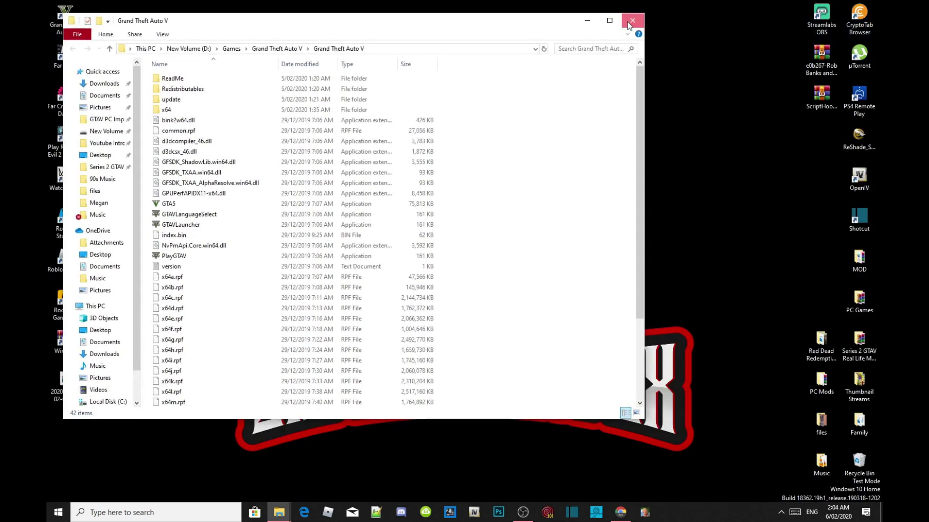
click(628, 25)
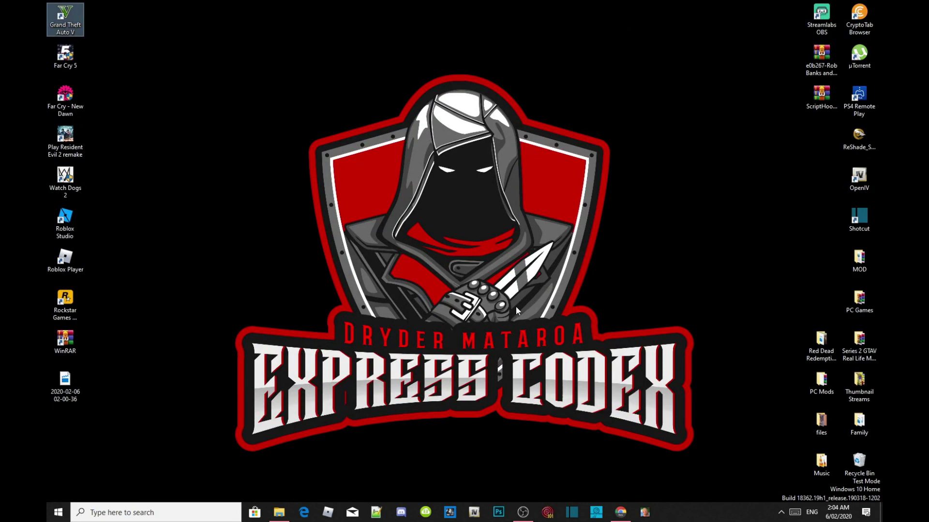
- Launch OpenIV for GTA V on Windows and bring up its ASI Manager
click(474, 514)
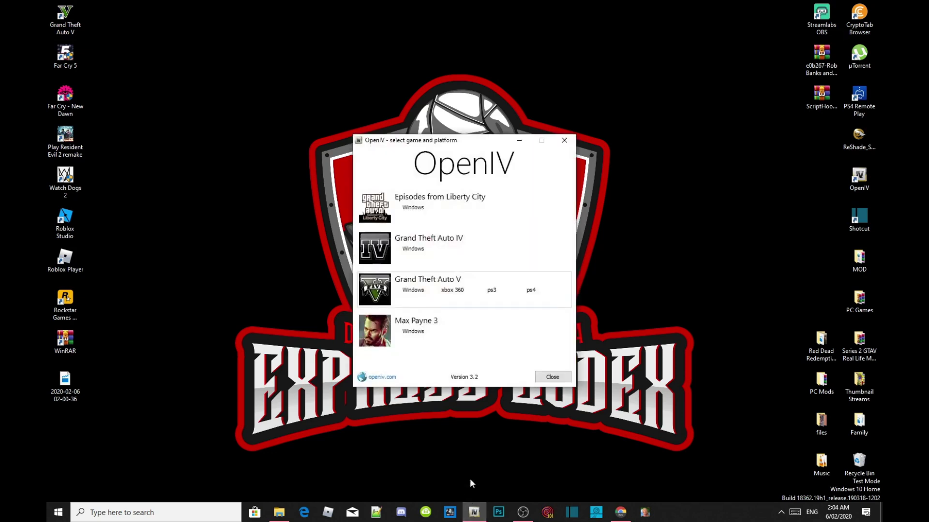
click(413, 290)
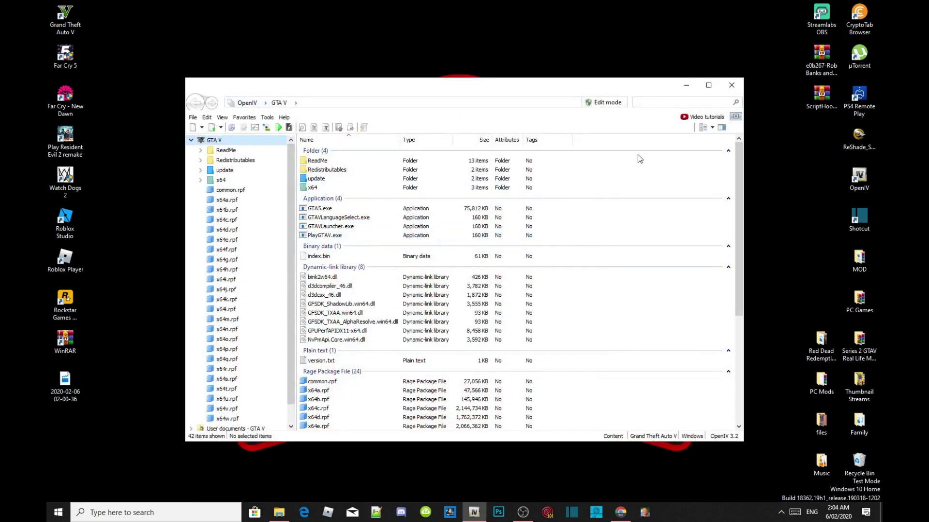
click(267, 119)
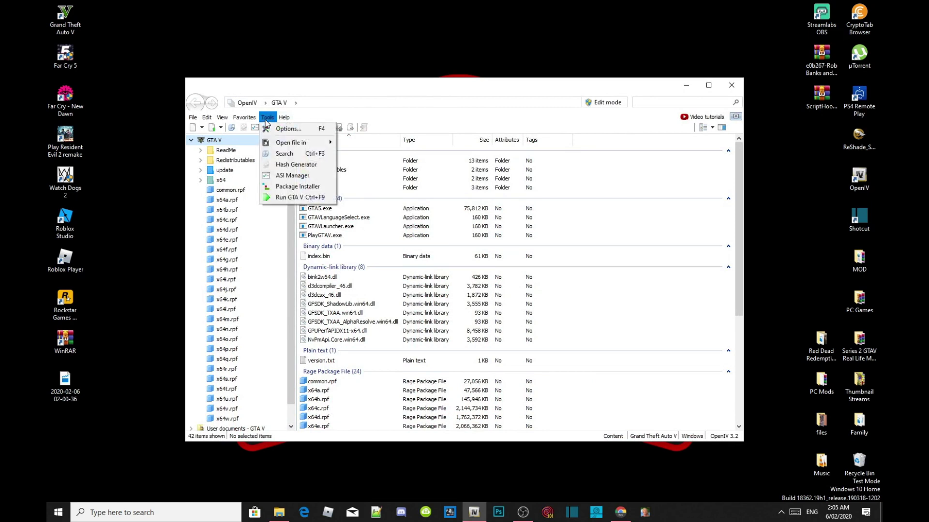
click(288, 177)
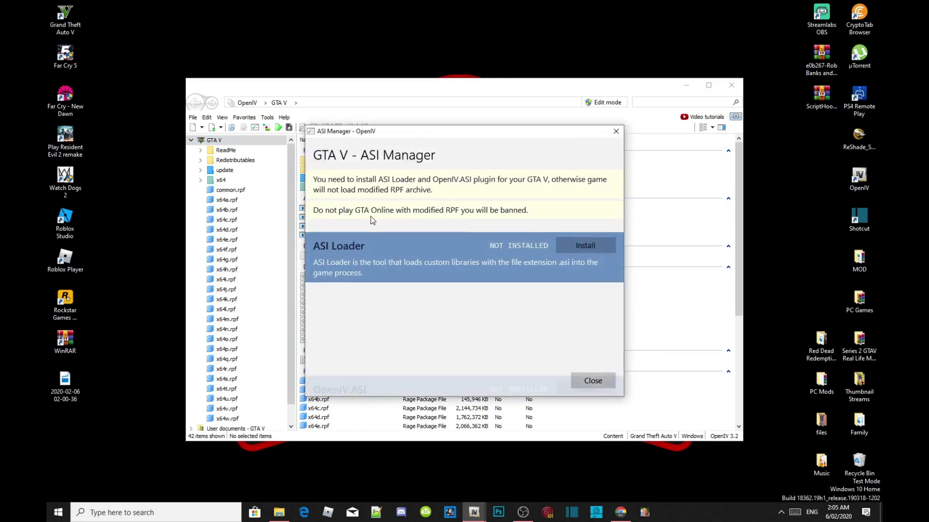
- Install the ASI Loader, OpenIV.ASI and openCamera, creating the mods folder, then quit OpenIV
click(594, 232)
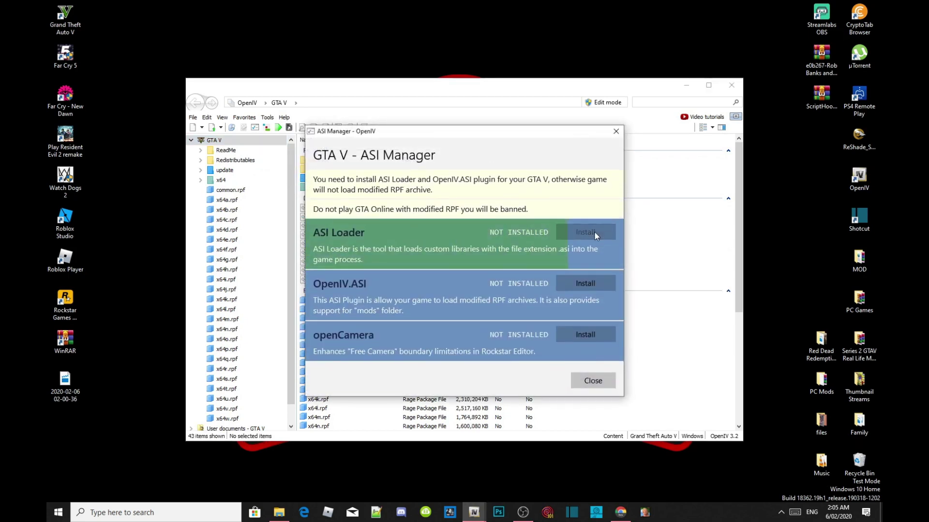
click(584, 286)
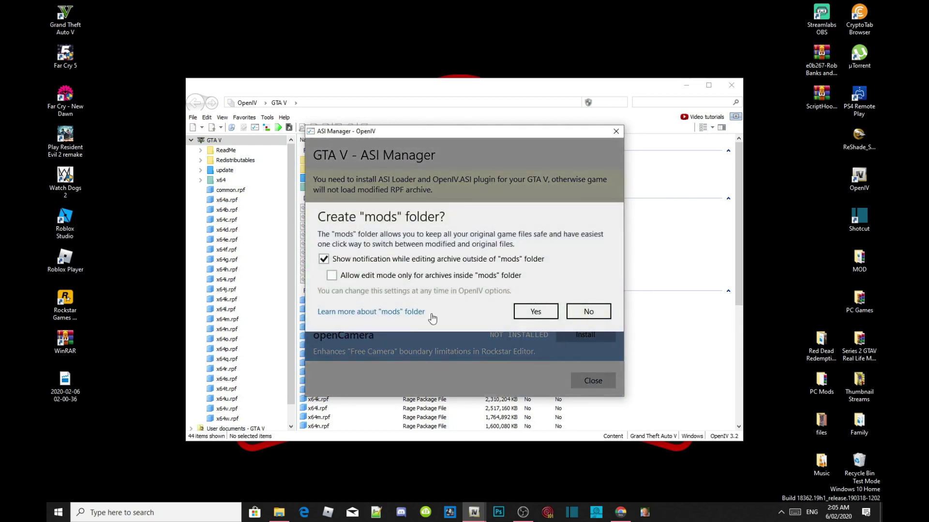
click(526, 313)
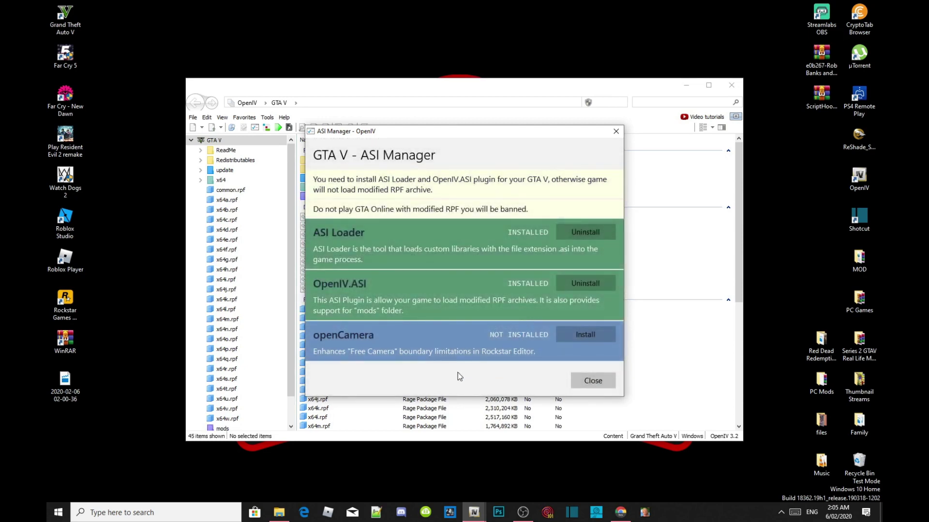
click(585, 337)
click(587, 382)
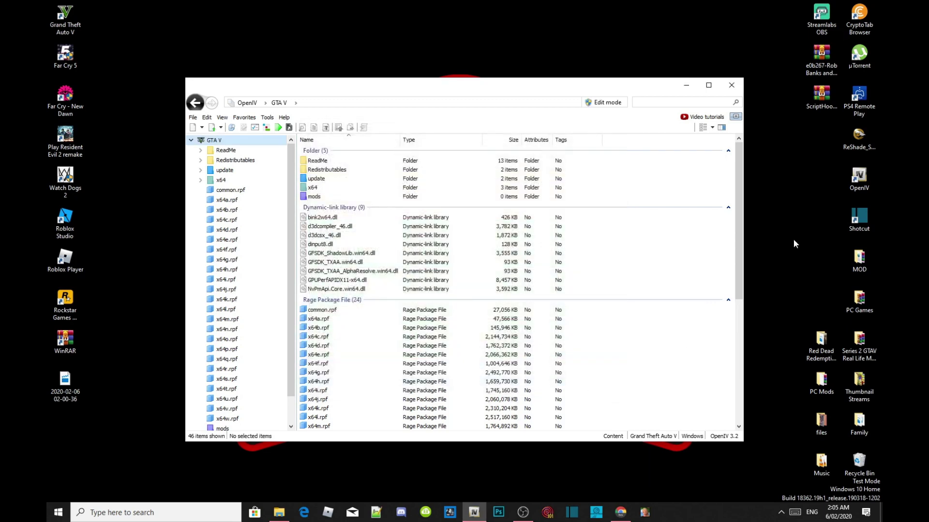
click(729, 91)
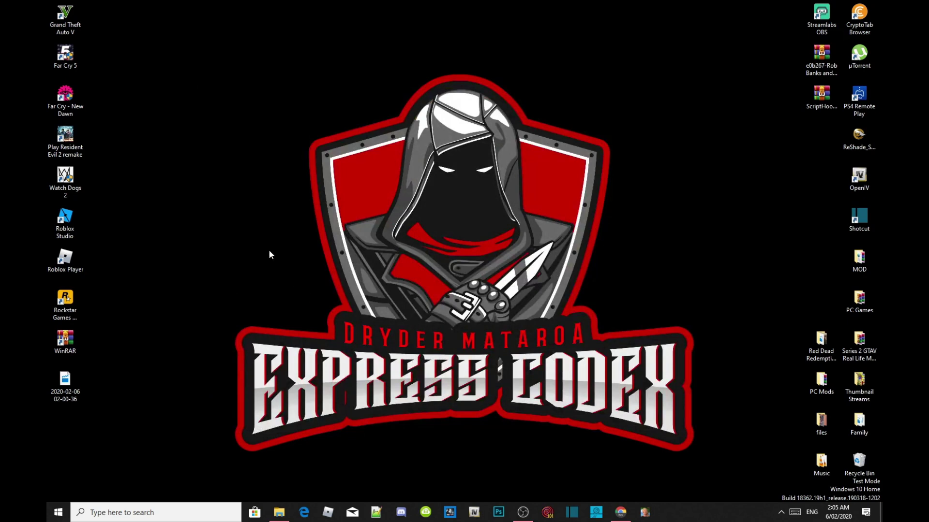
- Go to the GTA V install folder and, in a second window, MOD > ScriptHookV 1.50 > bin
right_click(59, 17)
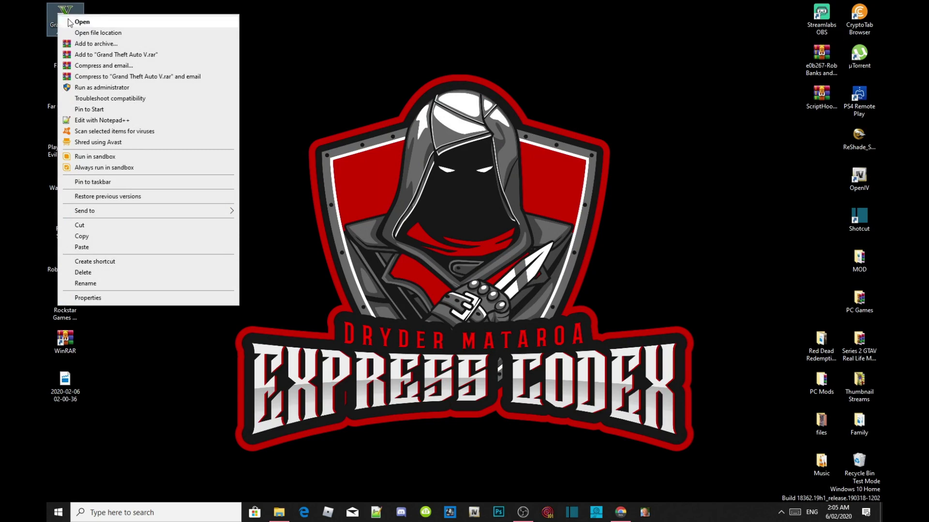
click(87, 32)
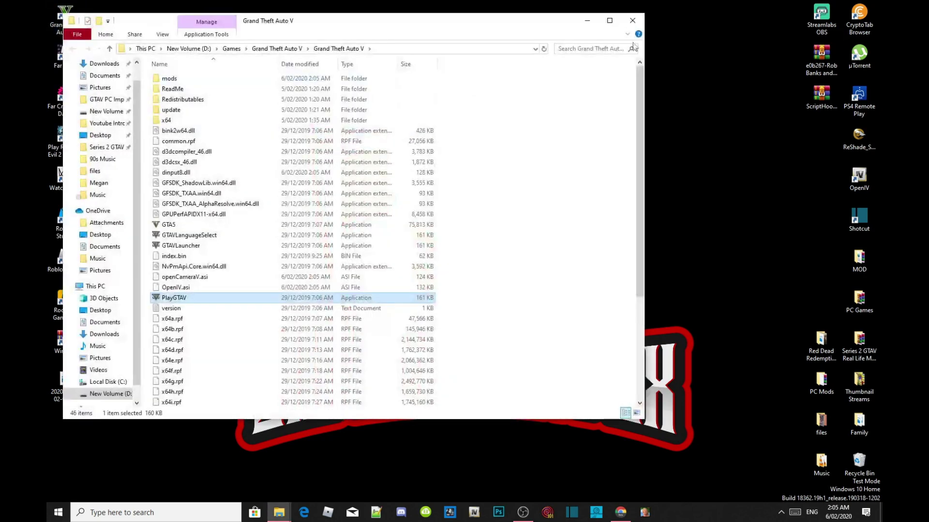
click(549, 140)
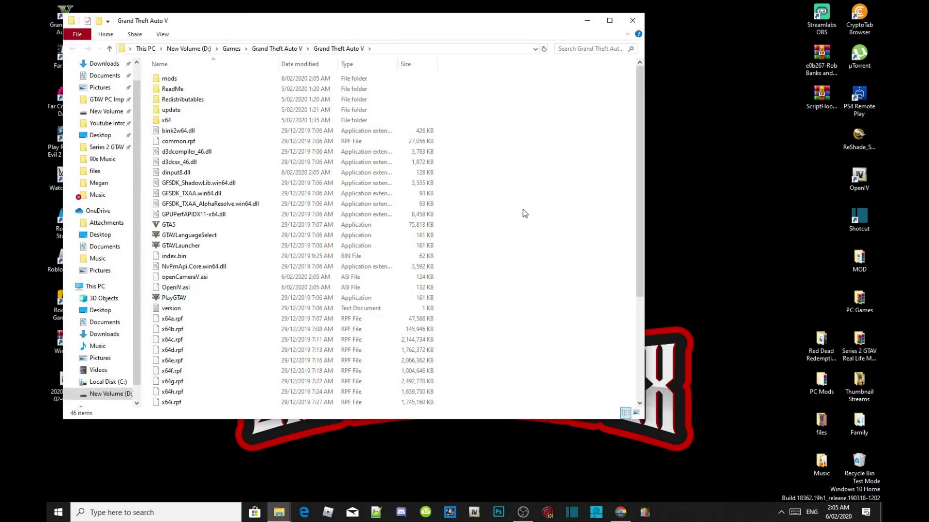
scroll(525, 213, down, 5)
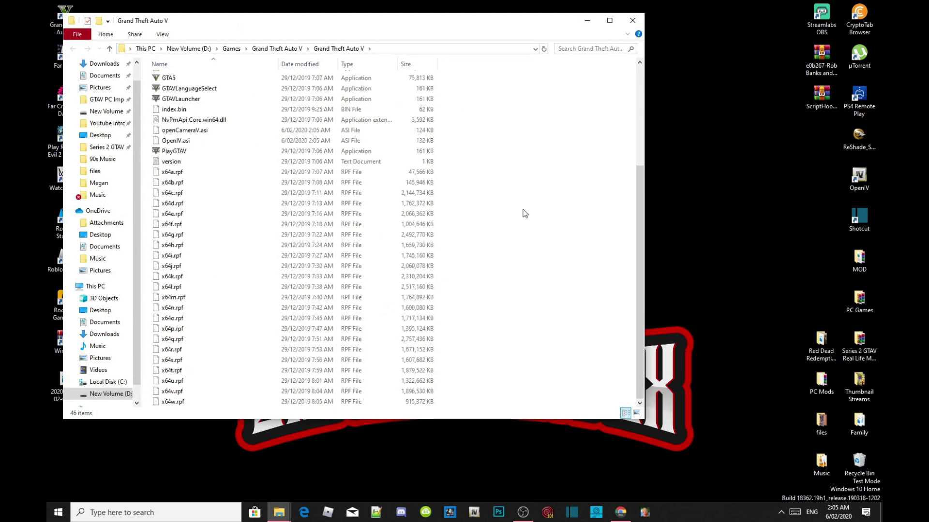
double_click(860, 264)
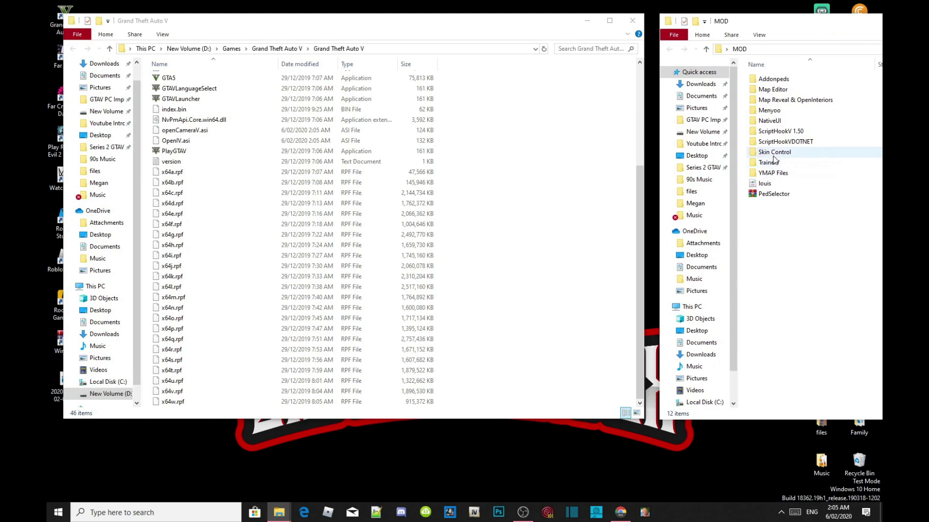
double_click(779, 131)
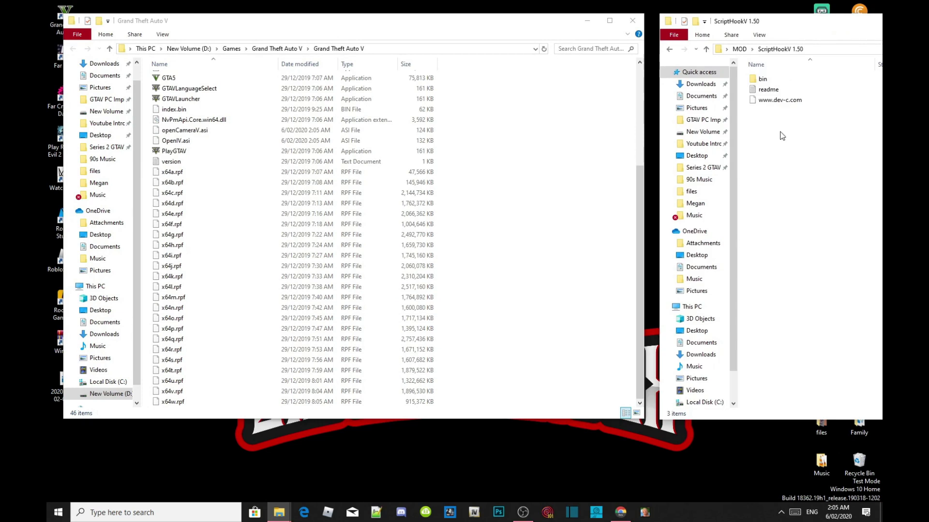
double_click(764, 79)
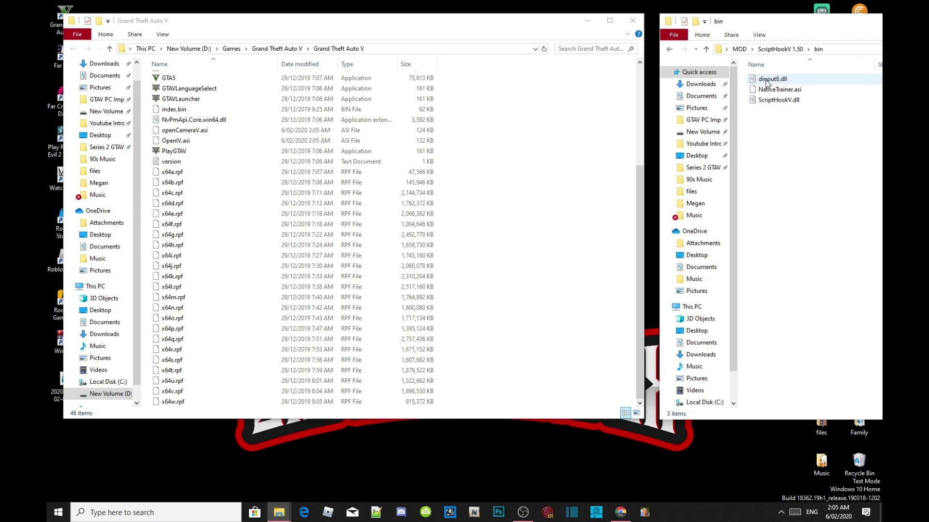
- Copy dinput8.dll and ScriptHookV.dll into the Grand Theft Auto V folder, replacing the existing file
click(765, 82)
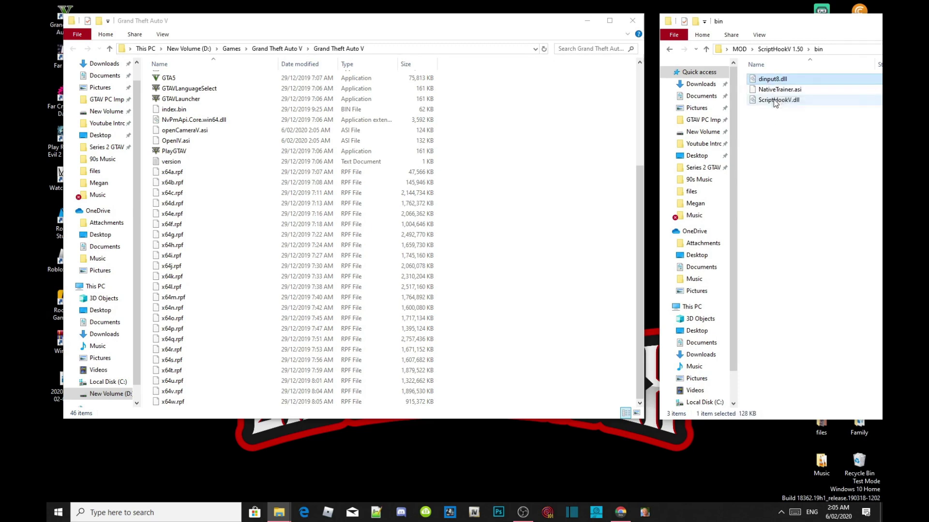
ctrl+click(773, 99)
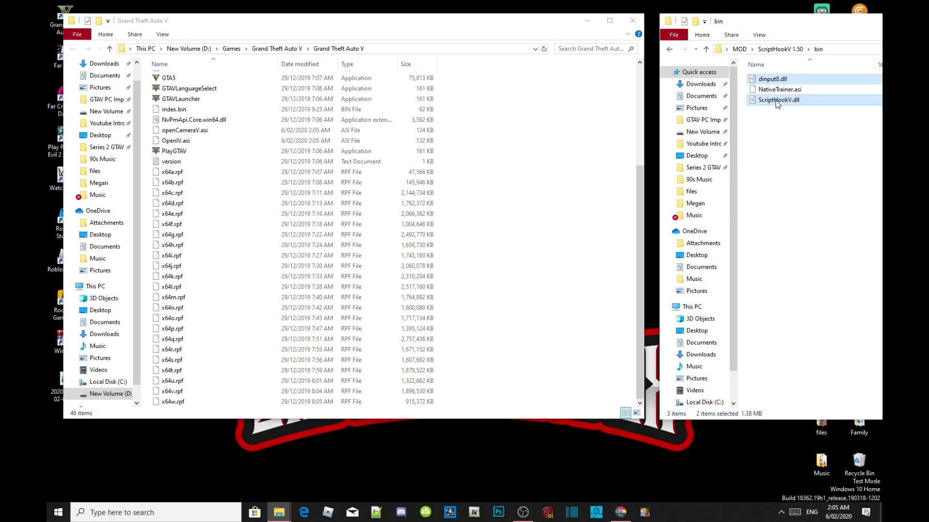
drag(776, 100, 495, 178)
click(495, 177)
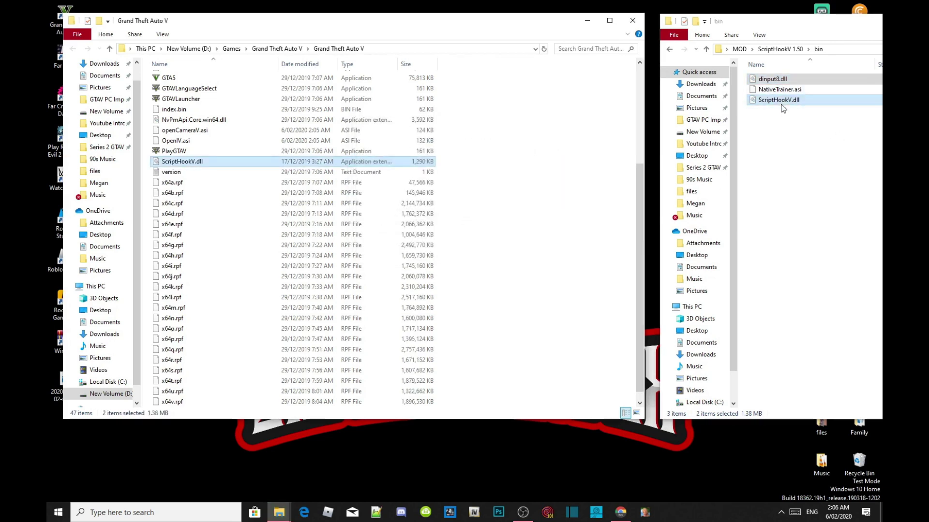
- Return the second window to the MOD folder and centre it on screen
click(670, 49)
click(670, 49)
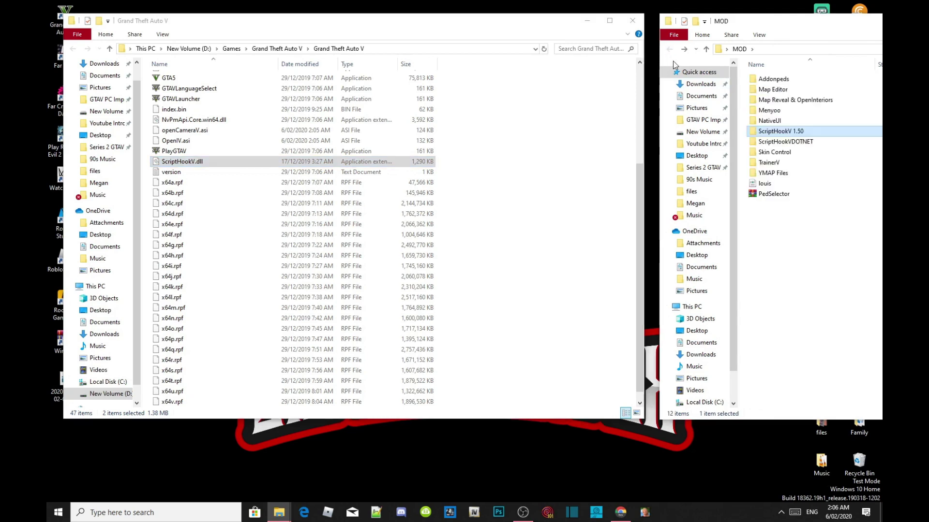
click(797, 274)
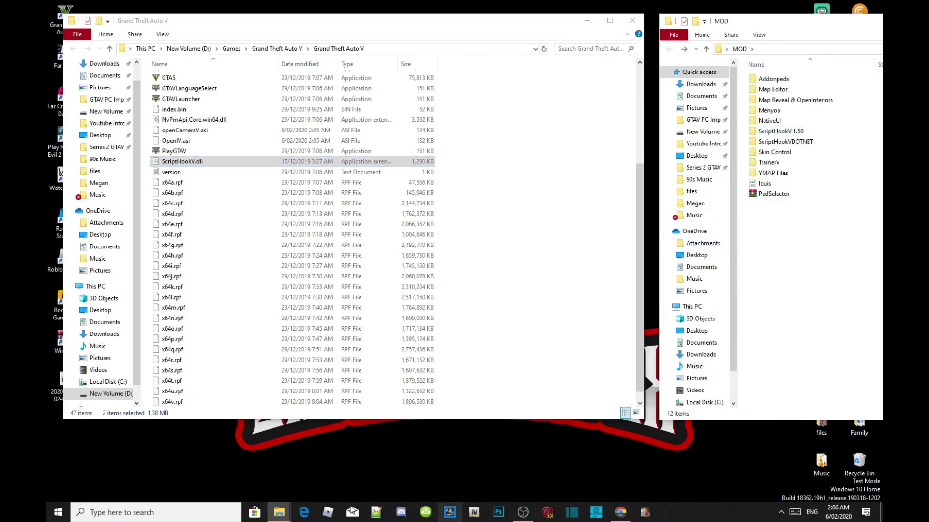
drag(785, 21, 289, 32)
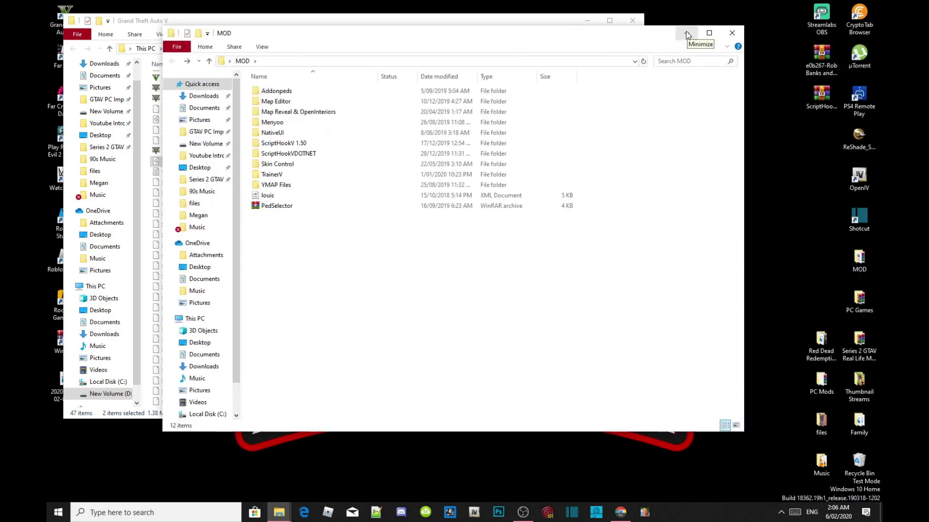
- Open the ScriptHookVDotNet archive in WinRAR and move it beside the game folder
click(687, 33)
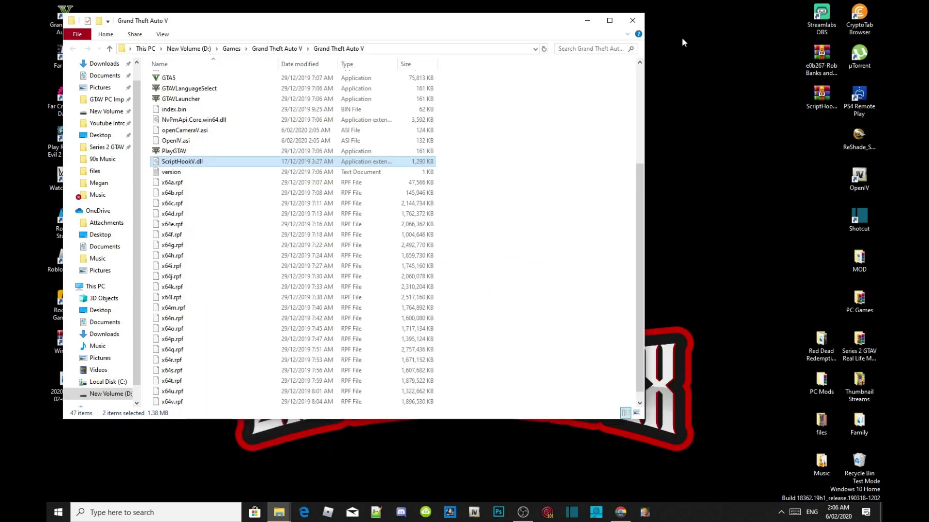
double_click(817, 103)
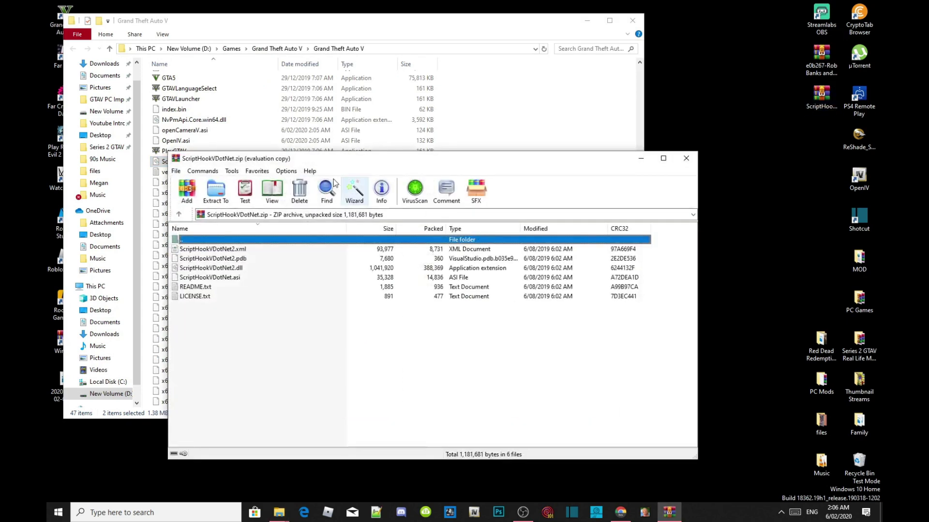
drag(219, 158, 725, 56)
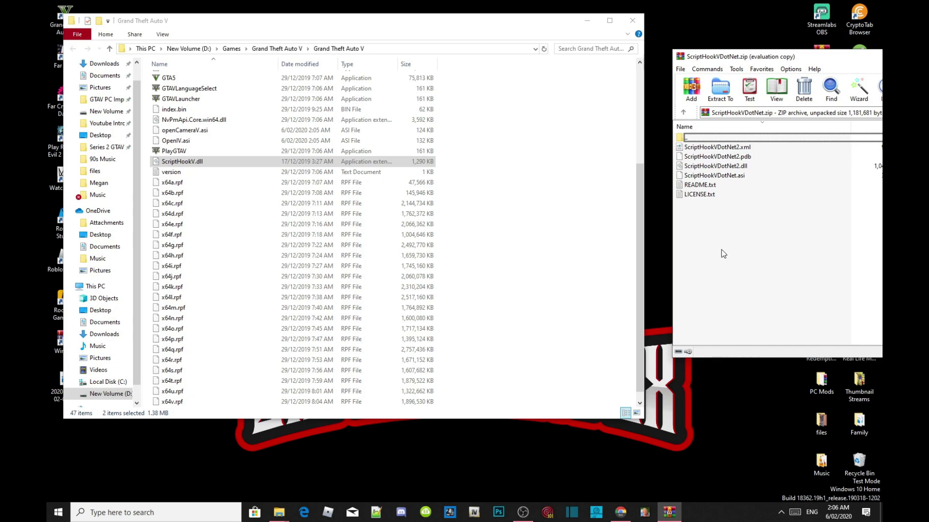
- Copy the four ScriptHookVDotNet files, excluding README.txt and LICENSE.txt, into the game folder
drag(721, 250, 724, 153)
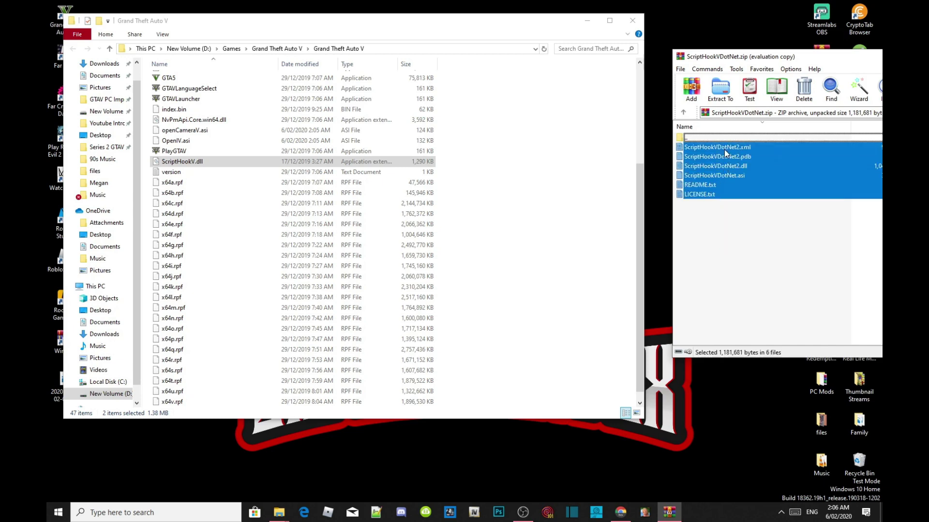
ctrl+click(704, 186)
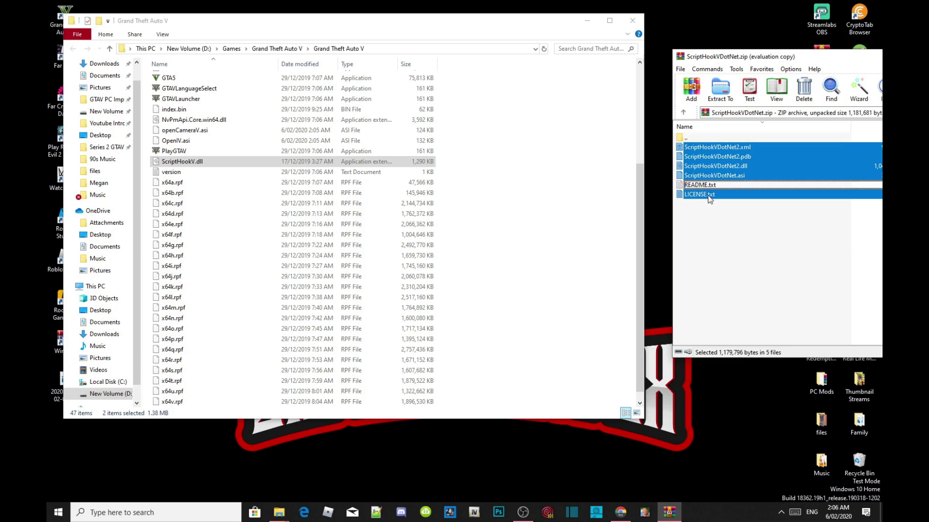
ctrl+click(707, 195)
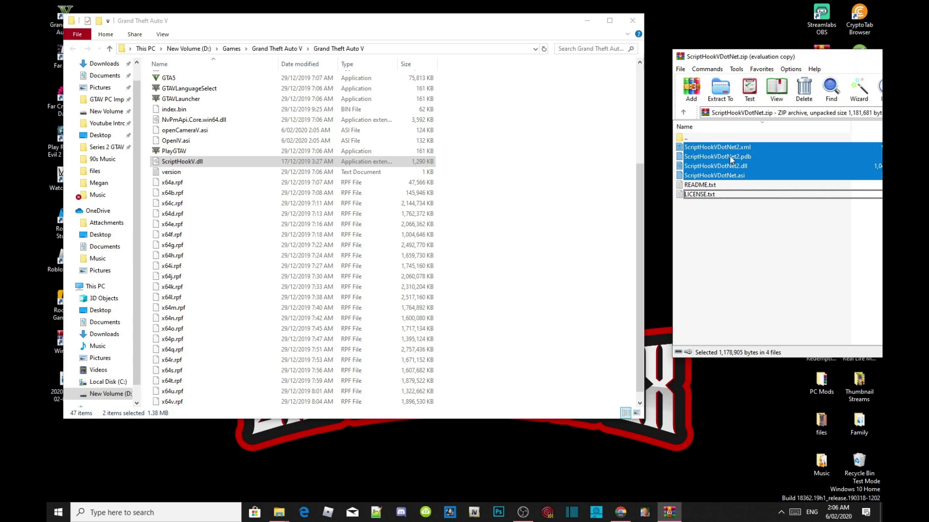
drag(735, 153, 502, 242)
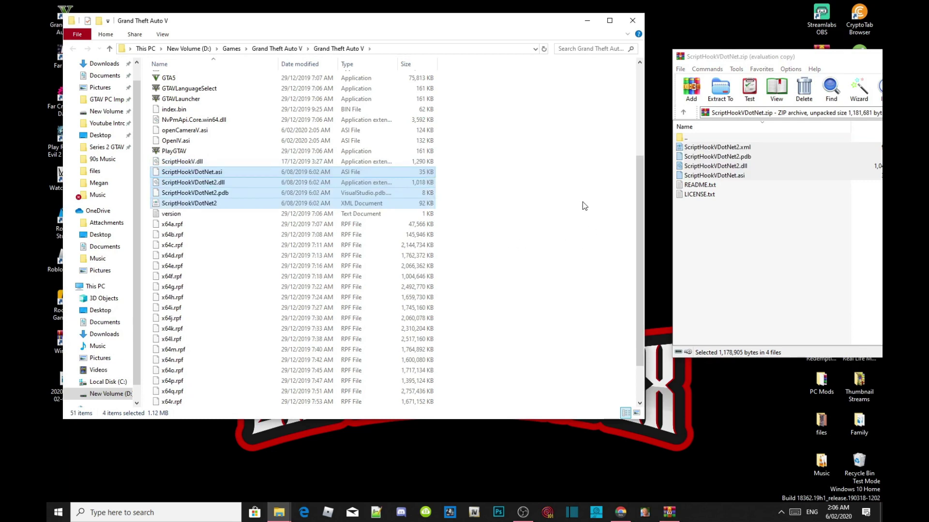
- Close the ScriptHookVDotNet archive and show the open folder windows
double_click(758, 57)
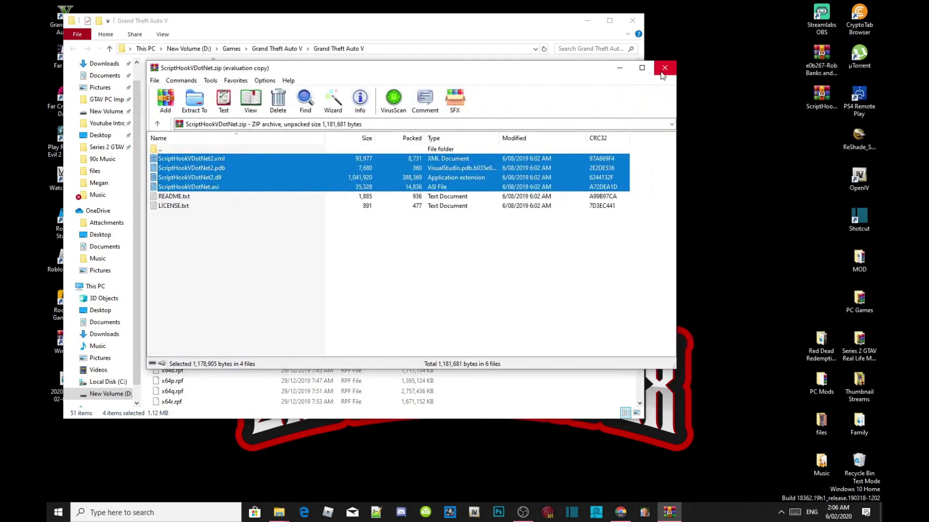
click(664, 68)
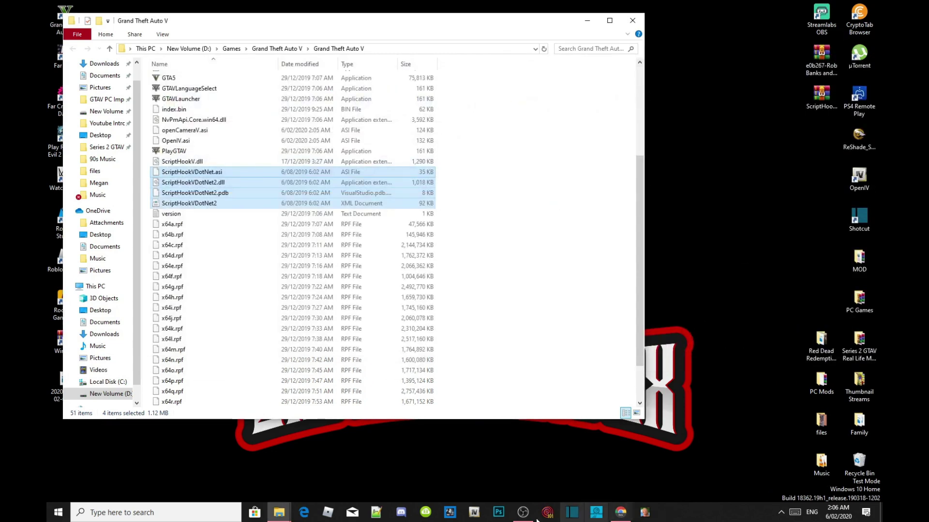
click(279, 513)
- Place MOD beside the game folder and copy TrainerV.asi and trainerv into it
click(233, 470)
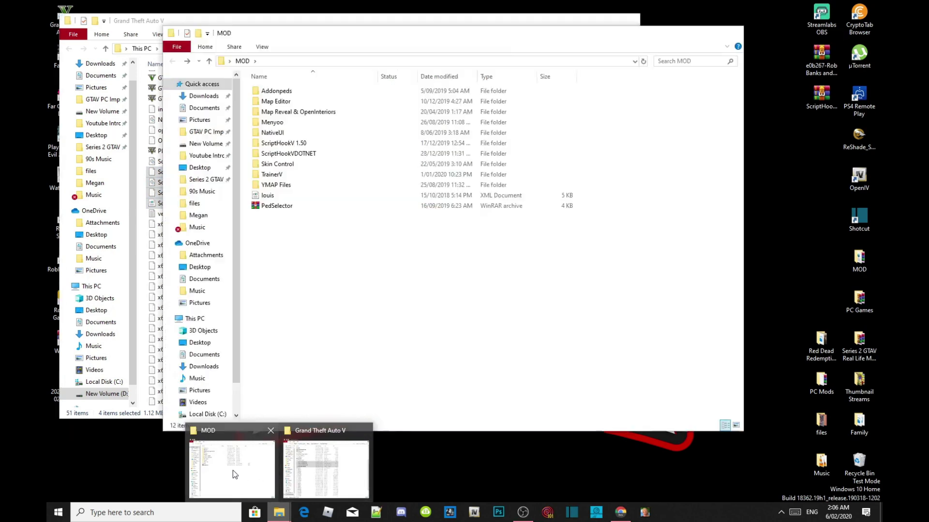
drag(271, 30, 763, 24)
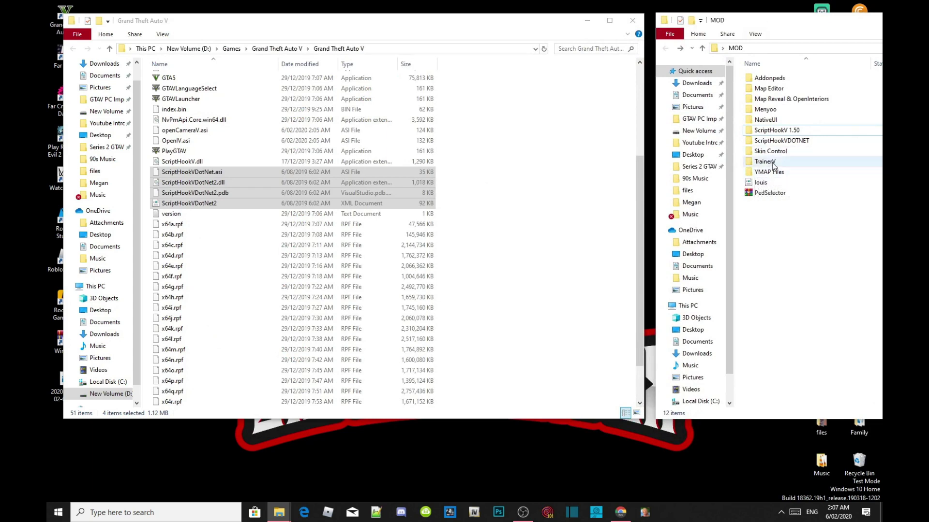
mouse_move(773, 166)
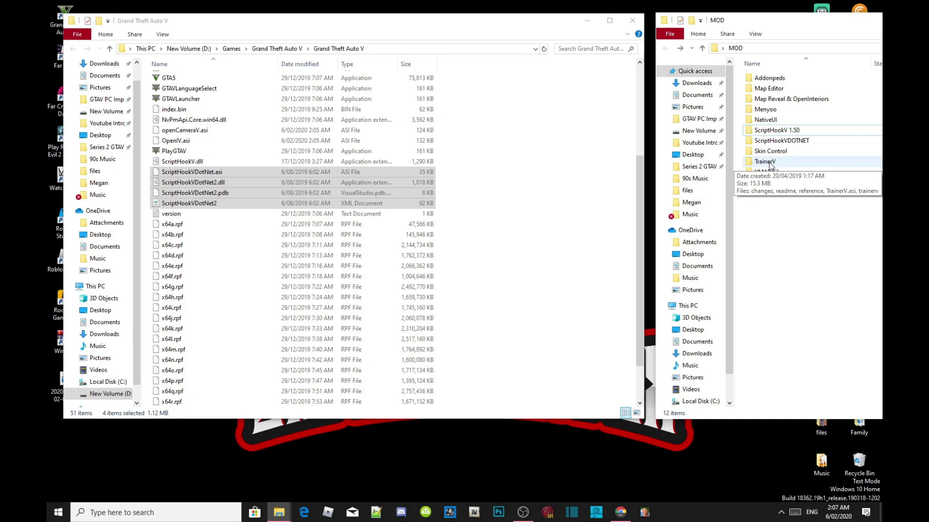
double_click(769, 164)
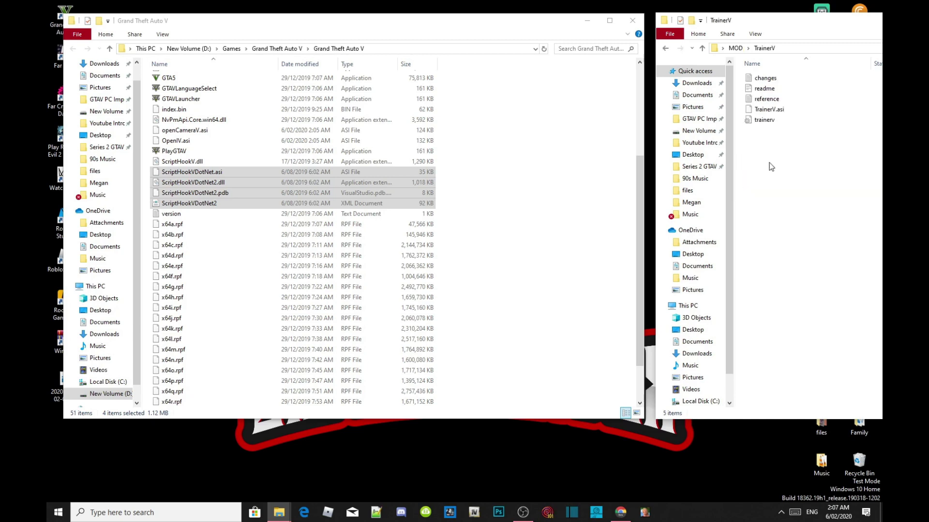
drag(769, 161, 495, 282)
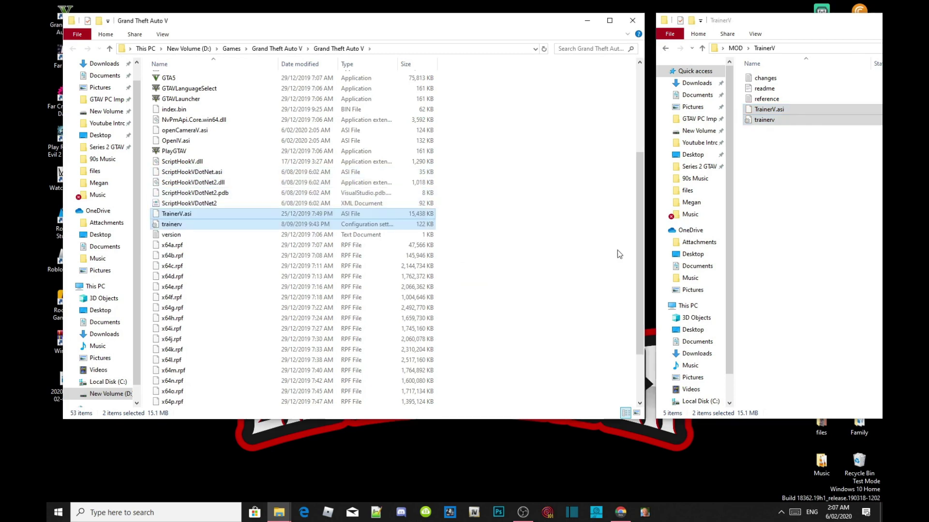
- Copy the menyooStuff folder and Menyoo.asi from Menyoo into the game folder
click(667, 49)
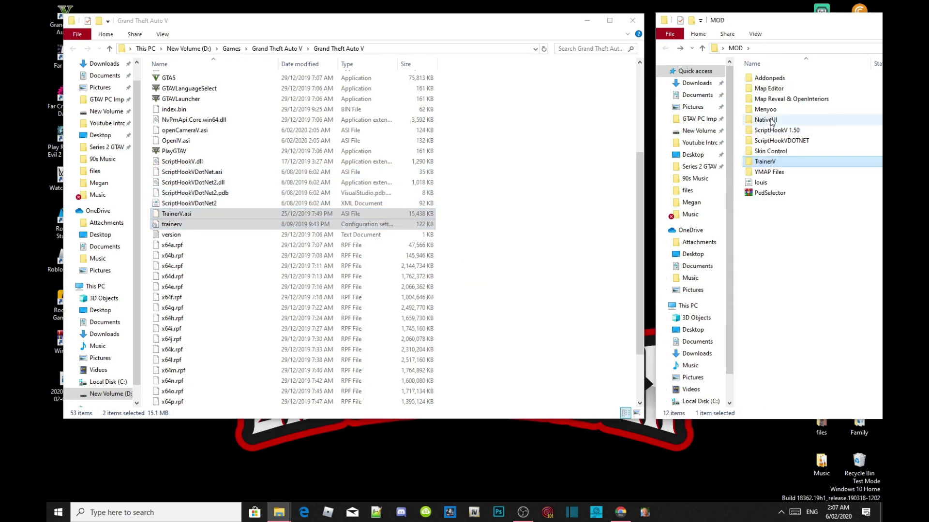
double_click(768, 110)
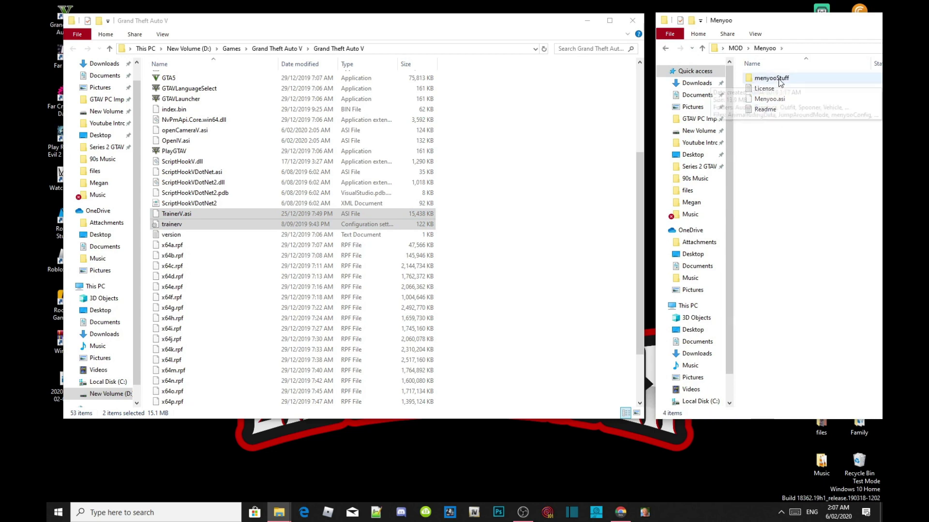
click(779, 80)
ctrl+click(780, 99)
drag(780, 103, 508, 328)
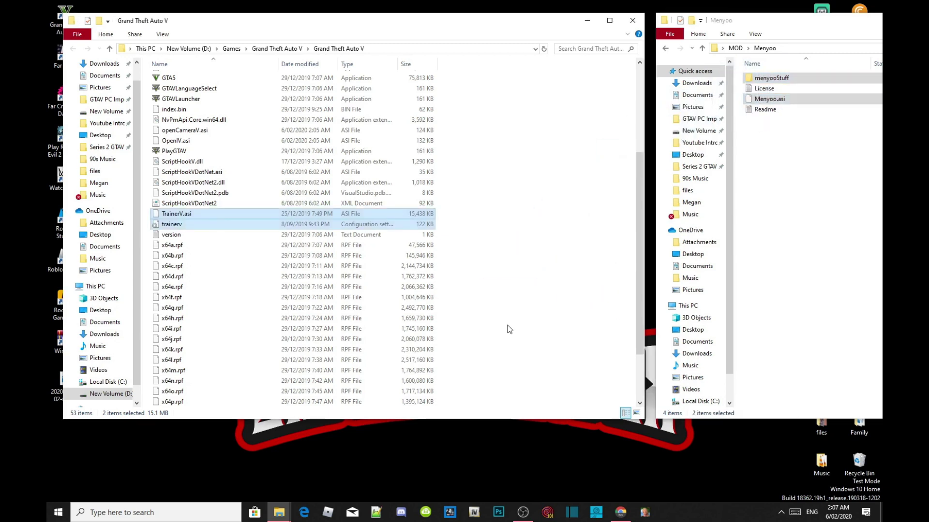
click(666, 48)
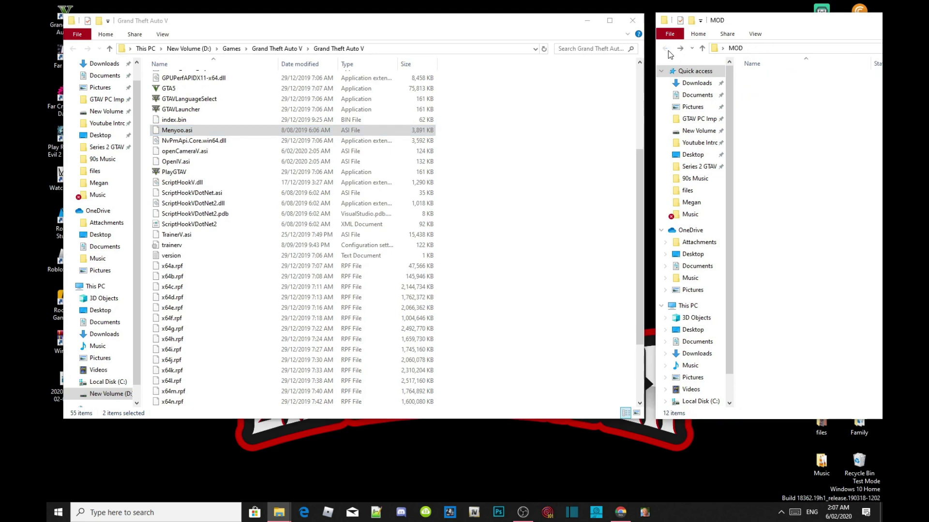
- Refresh the Grand Theft Auto V folder and add a new folder named 'scripts'
right_click(545, 158)
click(576, 196)
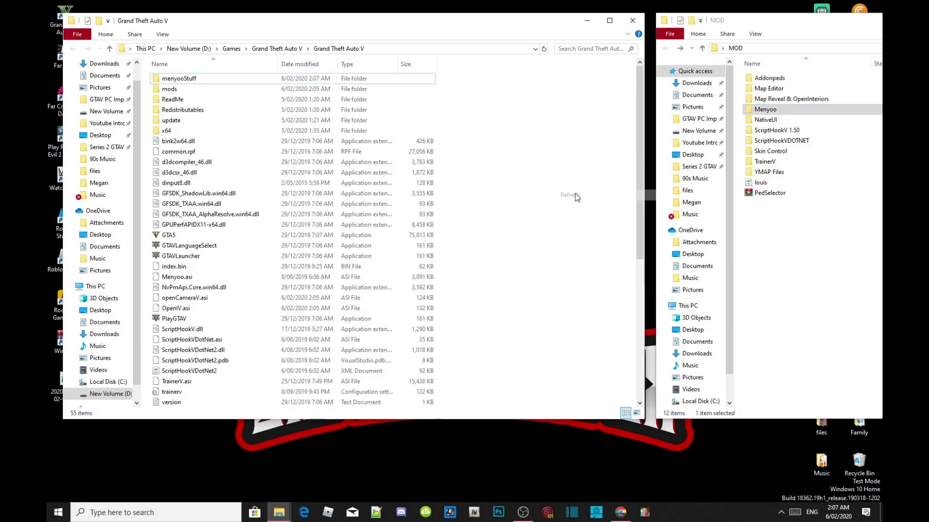
right_click(552, 165)
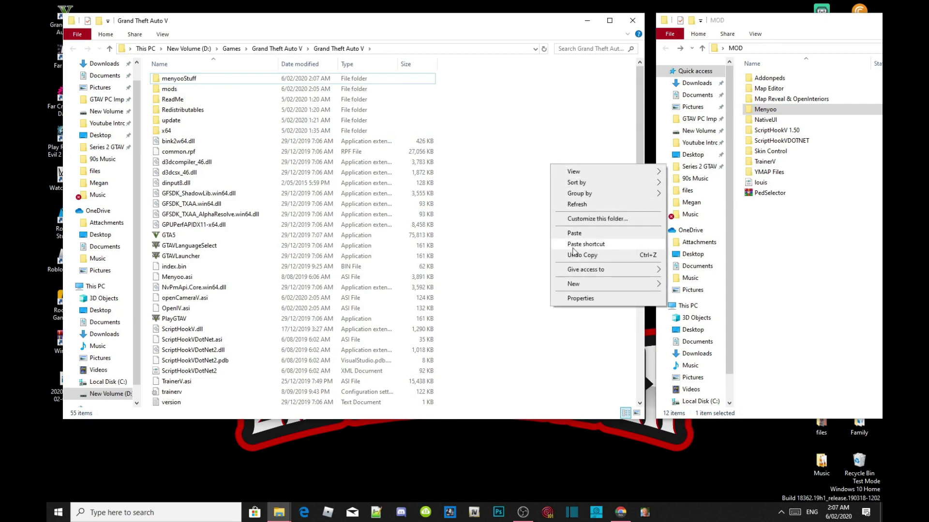
mouse_move(569, 288)
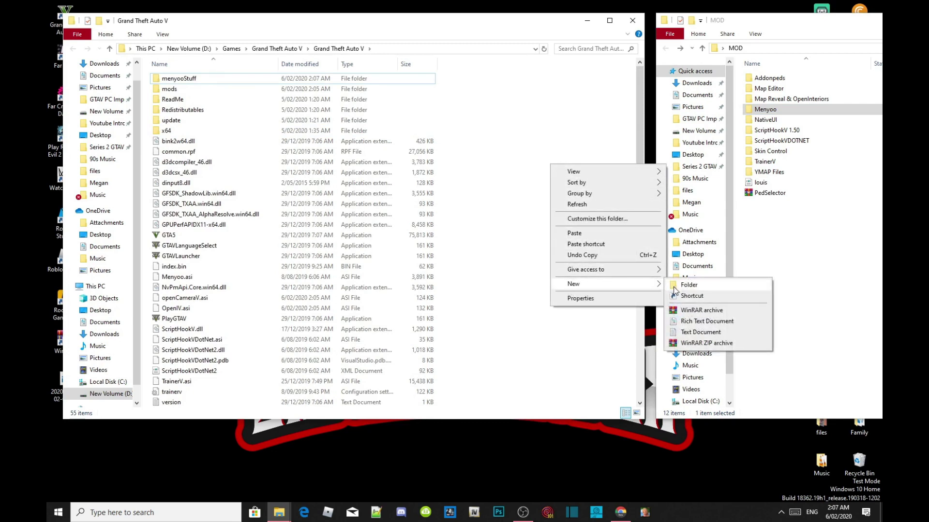
click(686, 285)
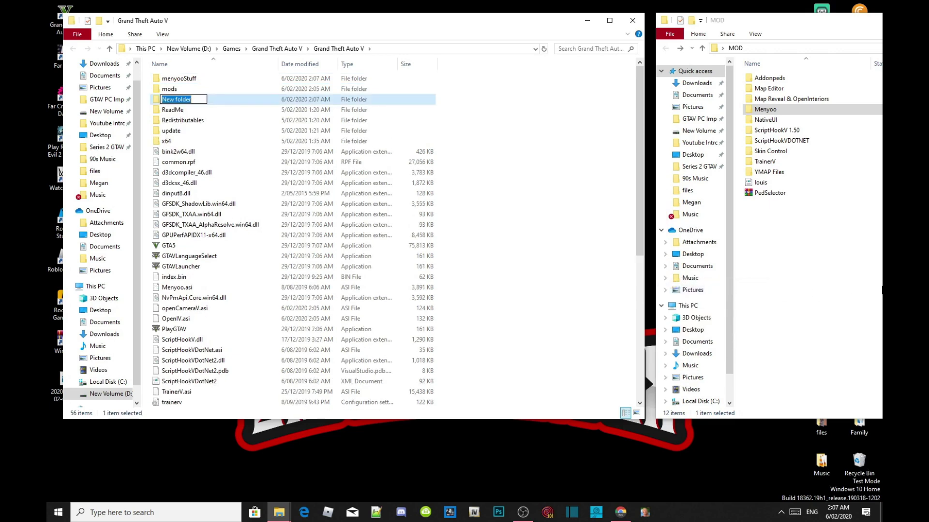
text(script)
key(Return)
key(Return)
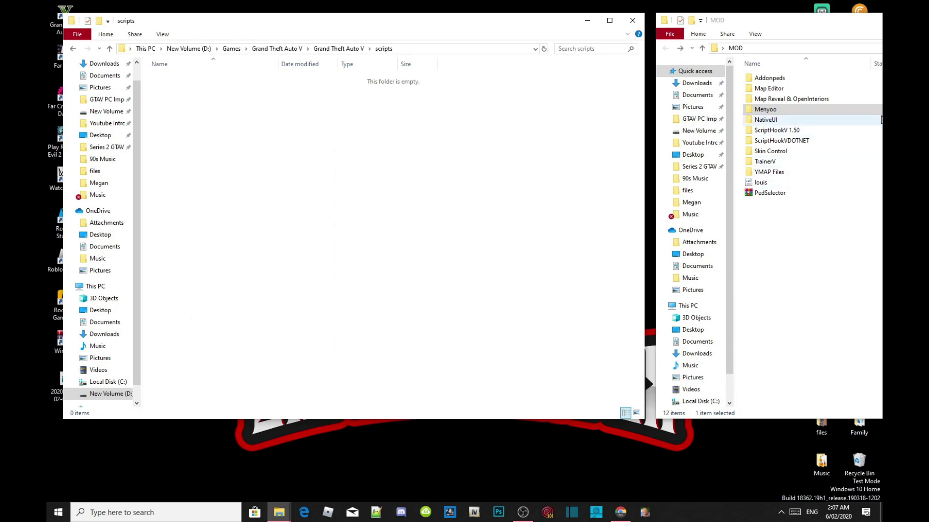
- Copy NativeUI.dll from MOD > NativeUI > 1.8 into the scripts folder
double_click(773, 121)
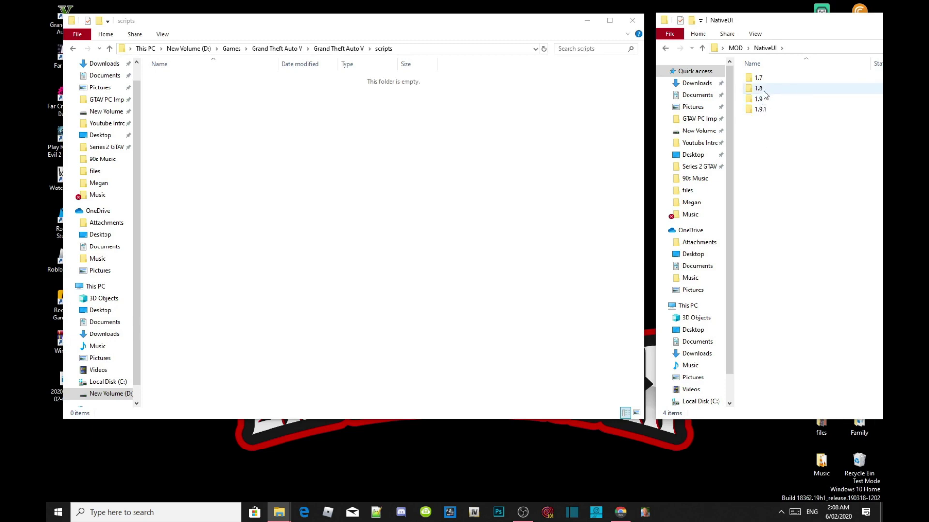
mouse_move(764, 92)
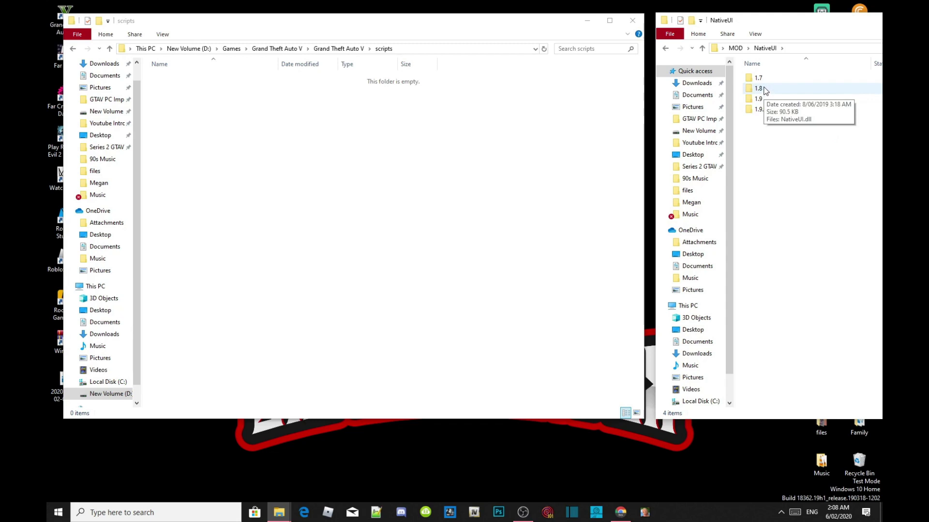
double_click(759, 88)
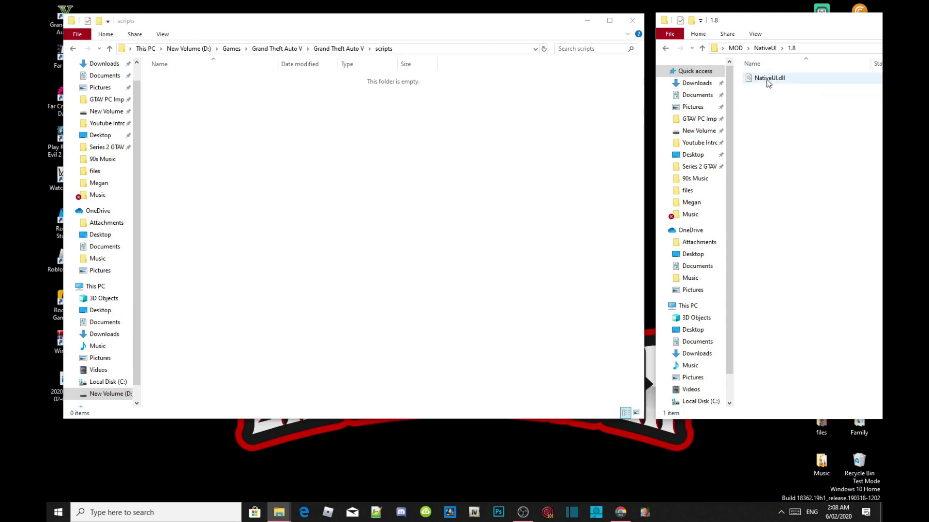
click(767, 79)
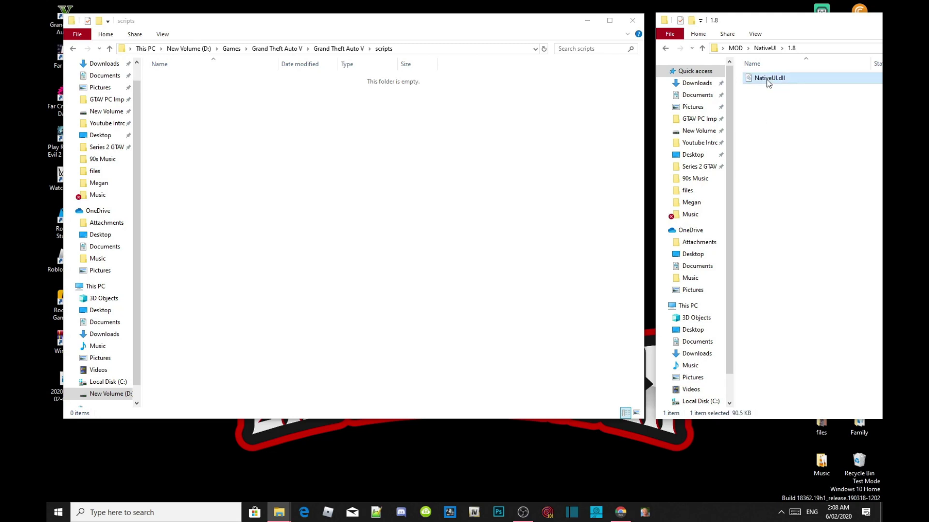
drag(767, 82, 261, 151)
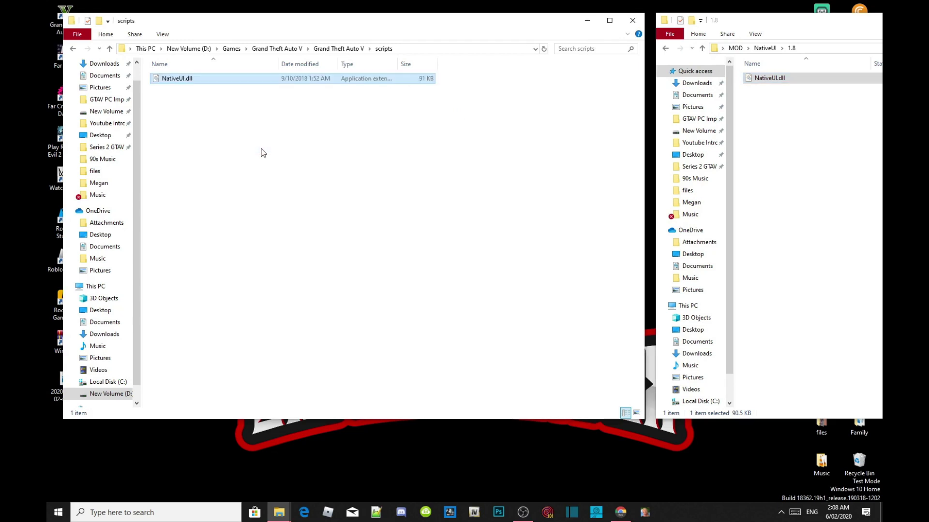
- Close the NativeUI window and open the PC Mods folder from the desktop
click(666, 48)
drag(782, 24, 217, 40)
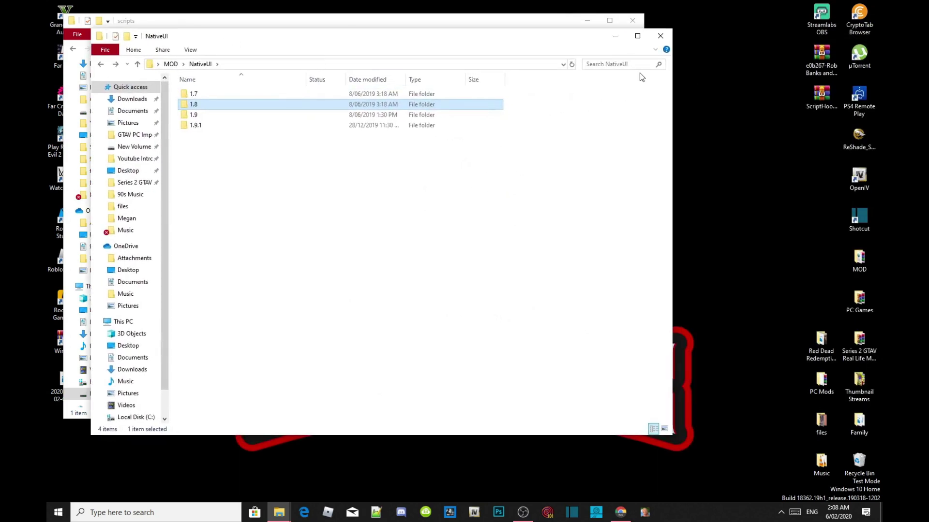
click(660, 36)
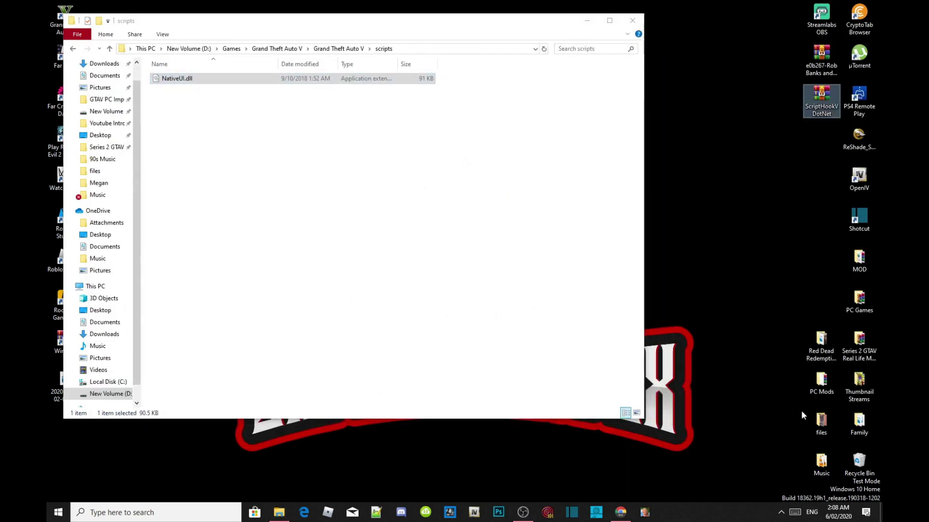
double_click(821, 382)
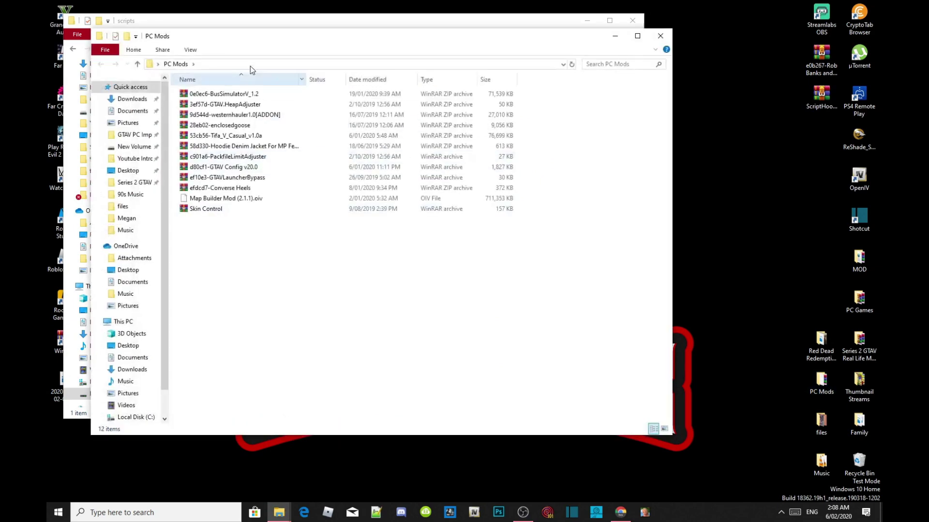